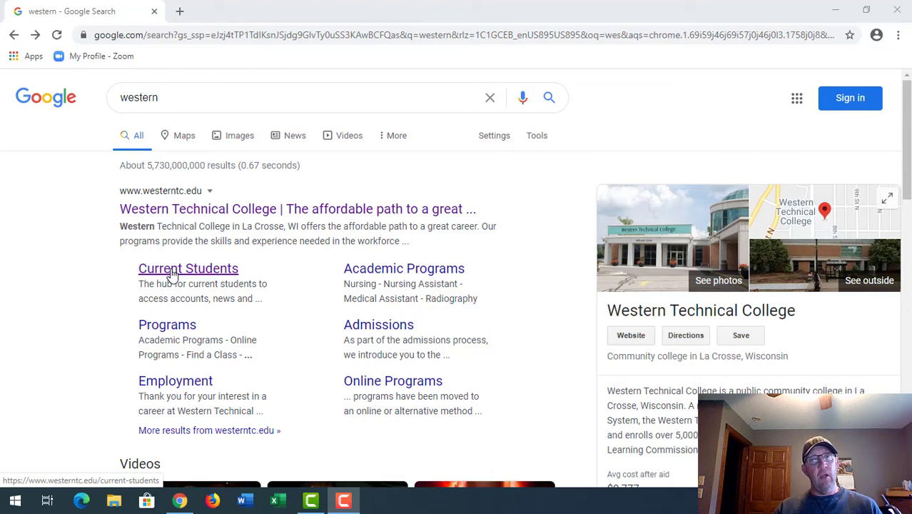
Open Western Technical College's Current Students page from the Google result and scan its service links.
left_click(172, 273)
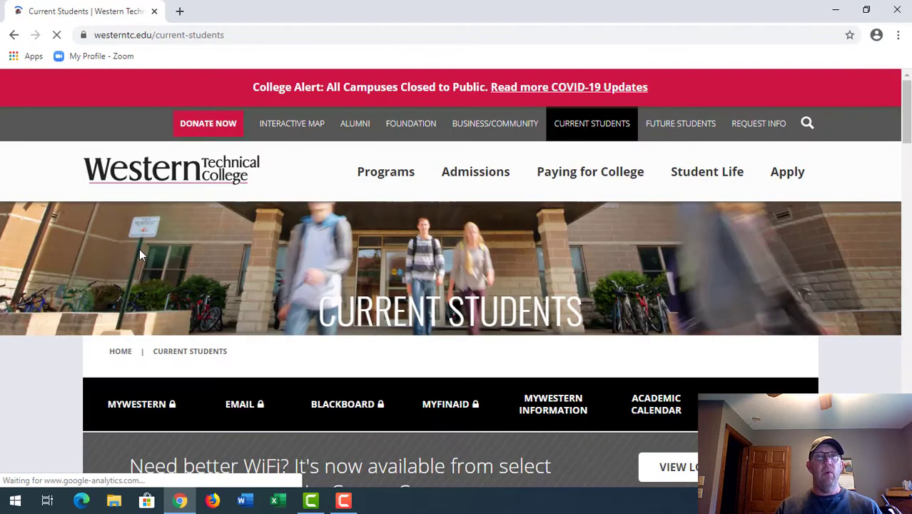
scroll(200, 320, "down", 2)
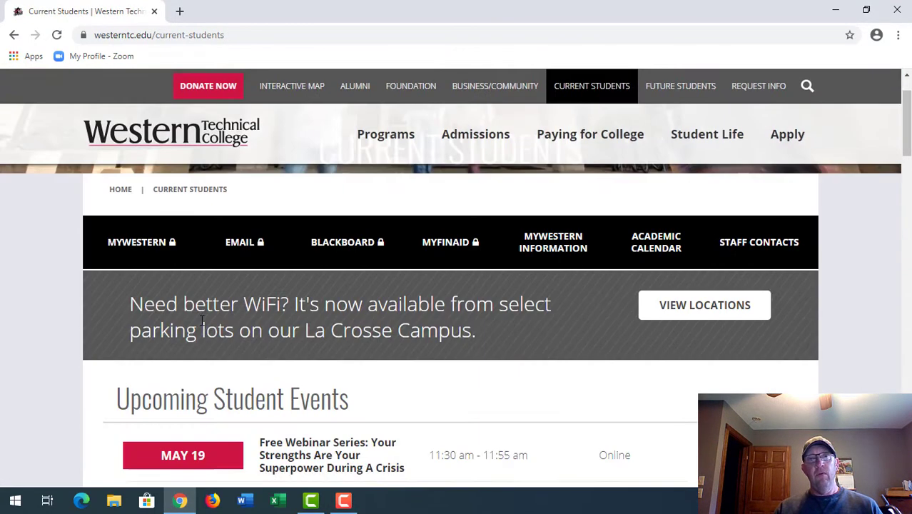
scroll(202, 320, "up", 2)
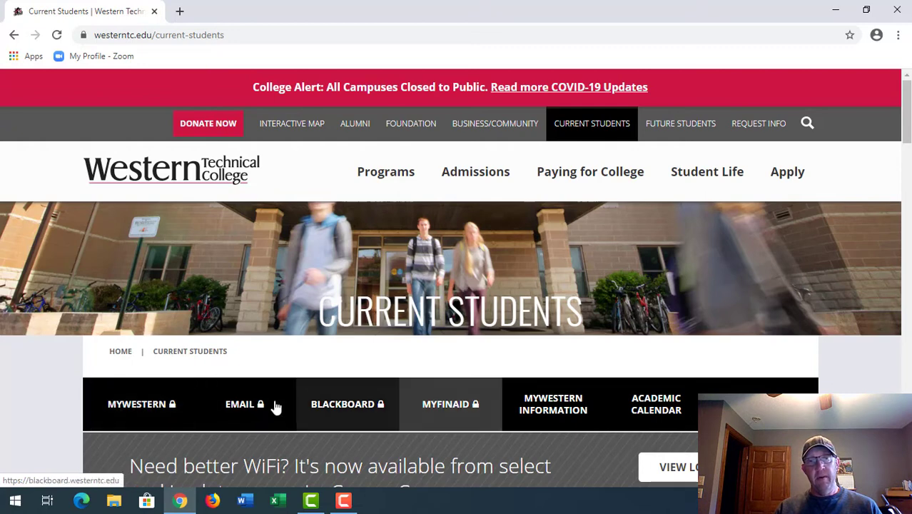
Open the Blackboard portal and scroll to My Courses, listing Blueprint Reading and Framing.
left_click(334, 413)
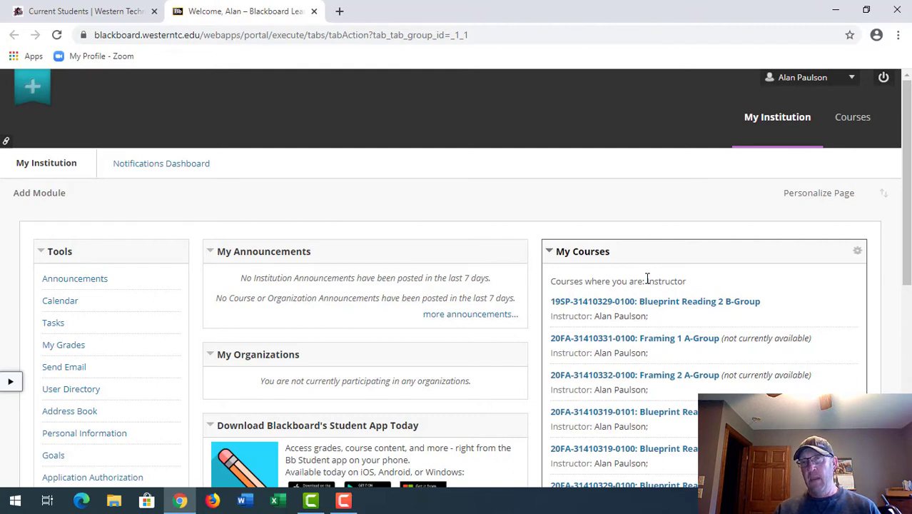
scroll(524, 268, "down", 1)
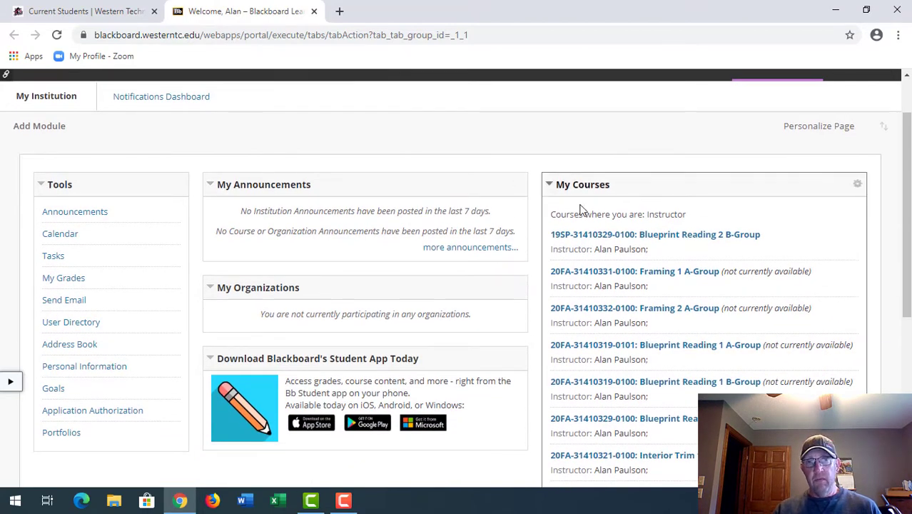
scroll(571, 335, "down", 1)
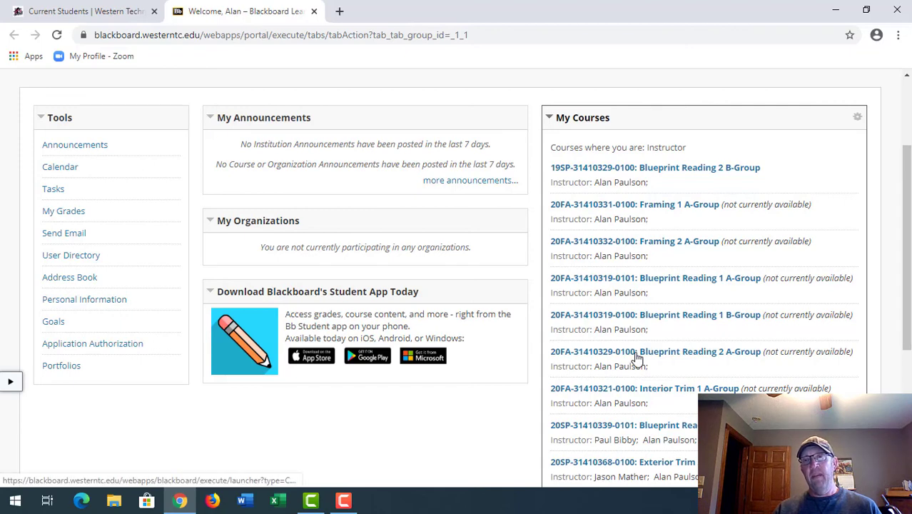
scroll(585, 292, "down", 1)
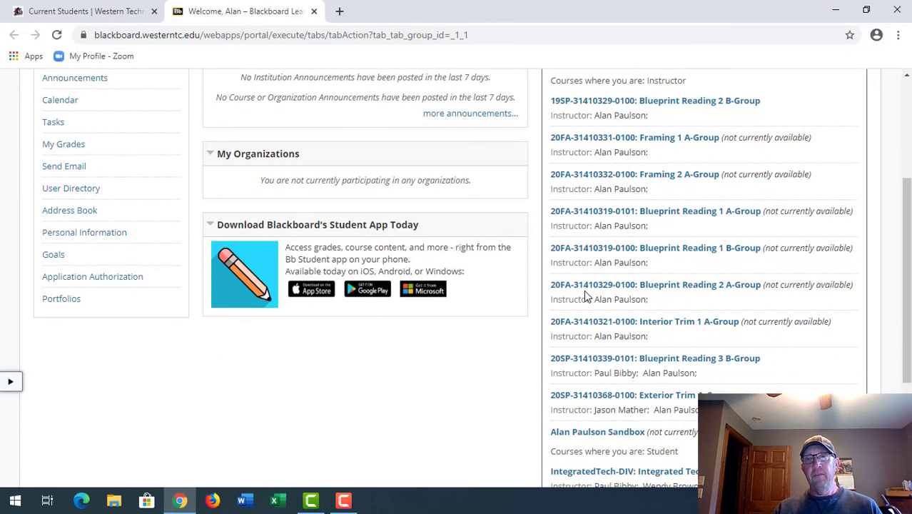
Enter Blueprint Reading 1 A-Group in Student Preview and scroll its Assignments page to the Week 1 folder.
left_click(671, 215)
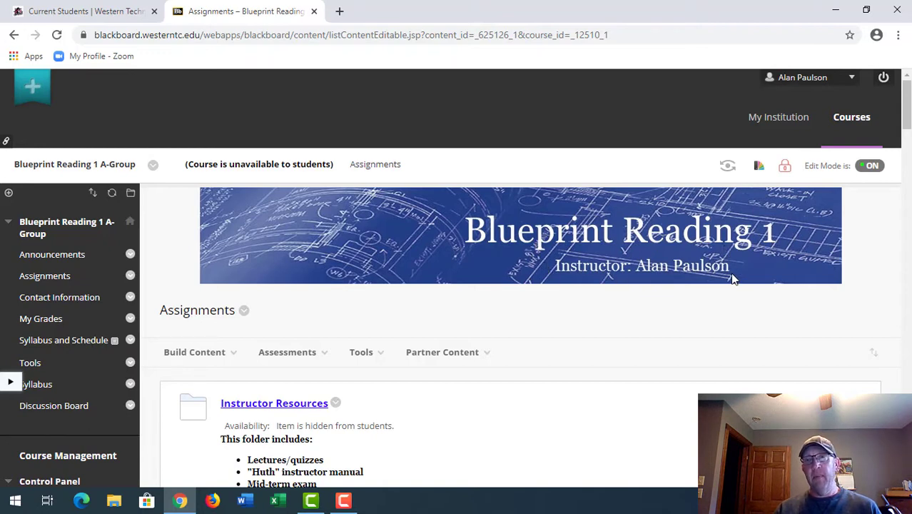
left_click(727, 169)
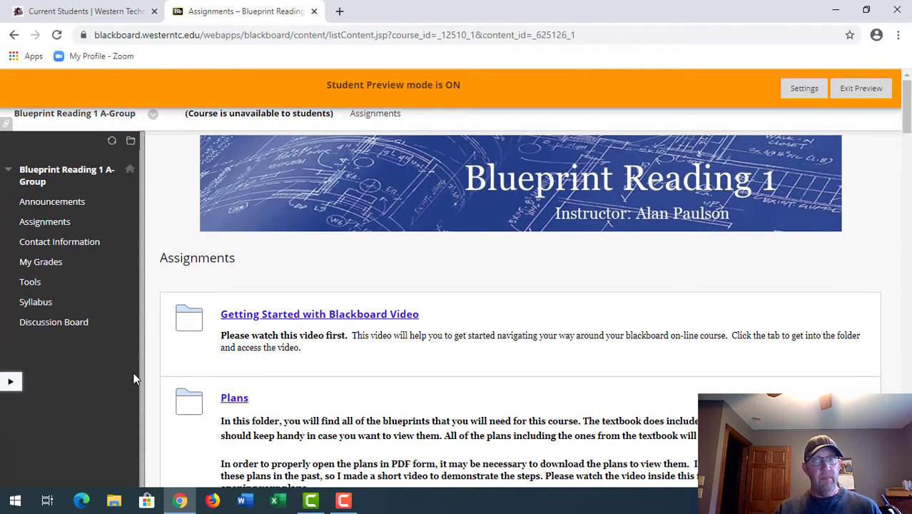
scroll(136, 378, "down", 1)
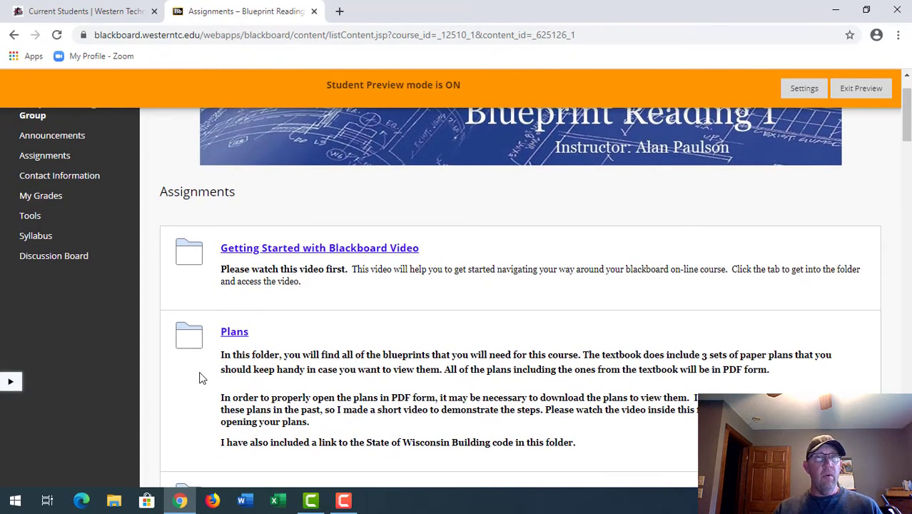
scroll(202, 371, "down", 1)
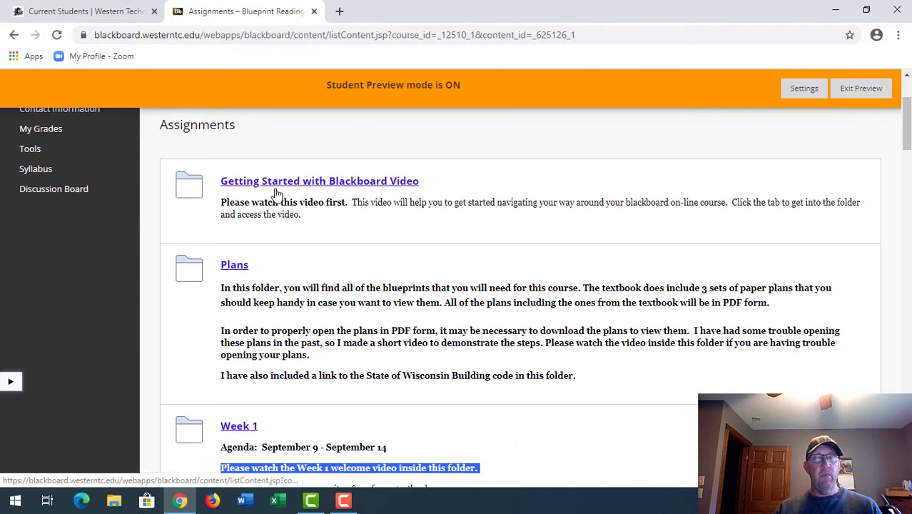
scroll(268, 214, "down", 1)
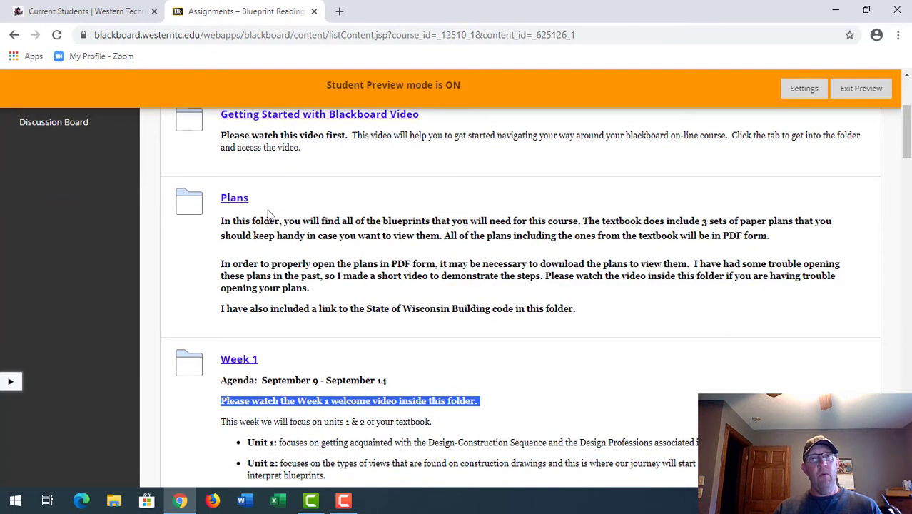
left_click(231, 206)
scroll(251, 291, "down", 2)
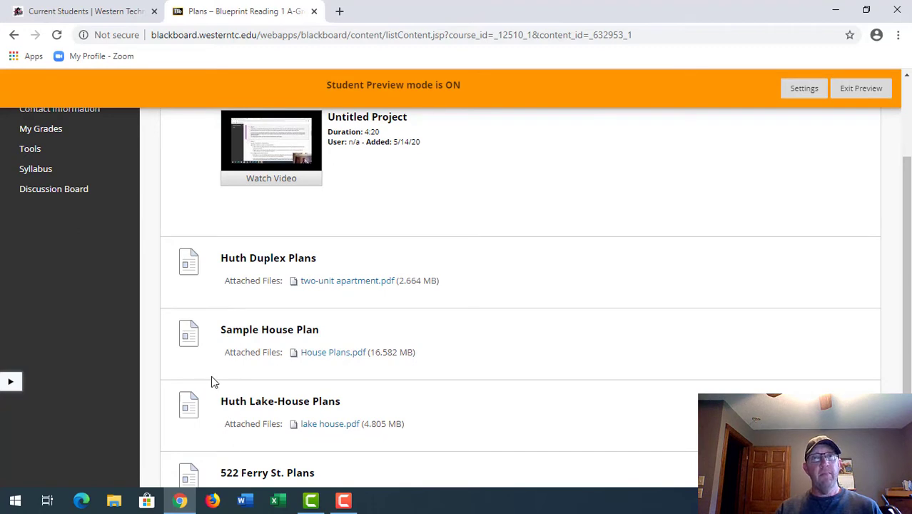
scroll(212, 379, "up", 2)
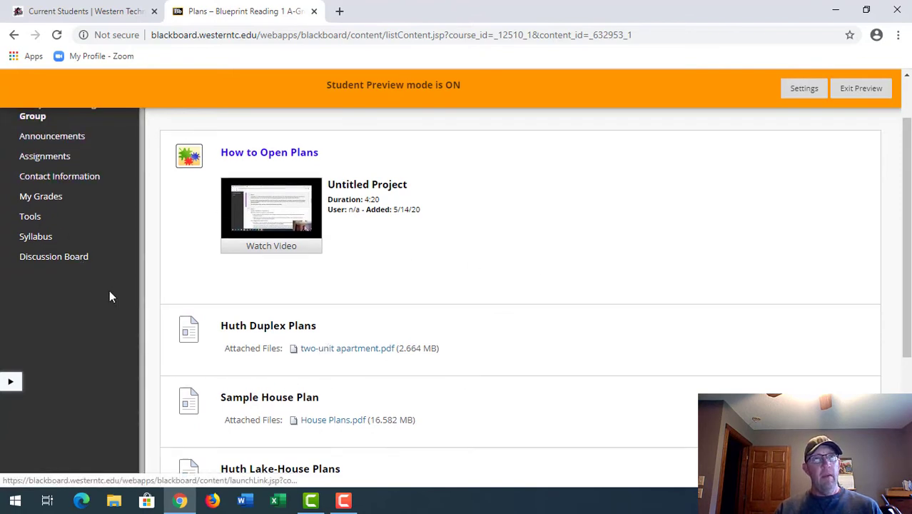
scroll(109, 290, "up", 2)
left_click(55, 220)
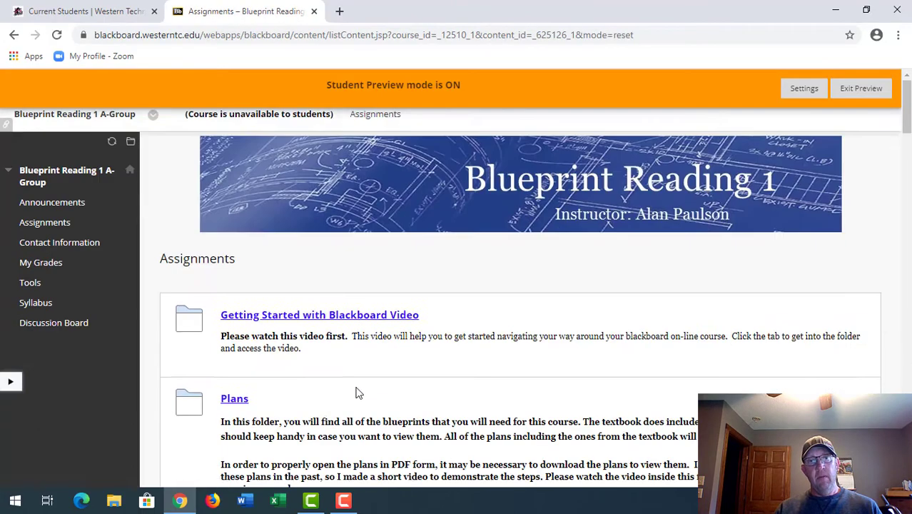
Read the Week 1–7 agendas on the Assignments page, then open the Week 1 folder.
scroll(197, 250, "down", 2)
scroll(198, 250, "down", 3)
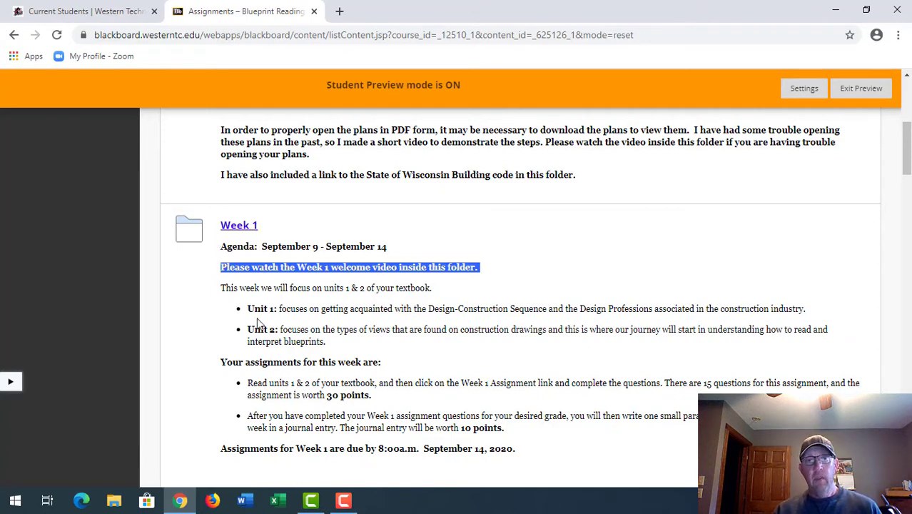
scroll(264, 340, "down", 2)
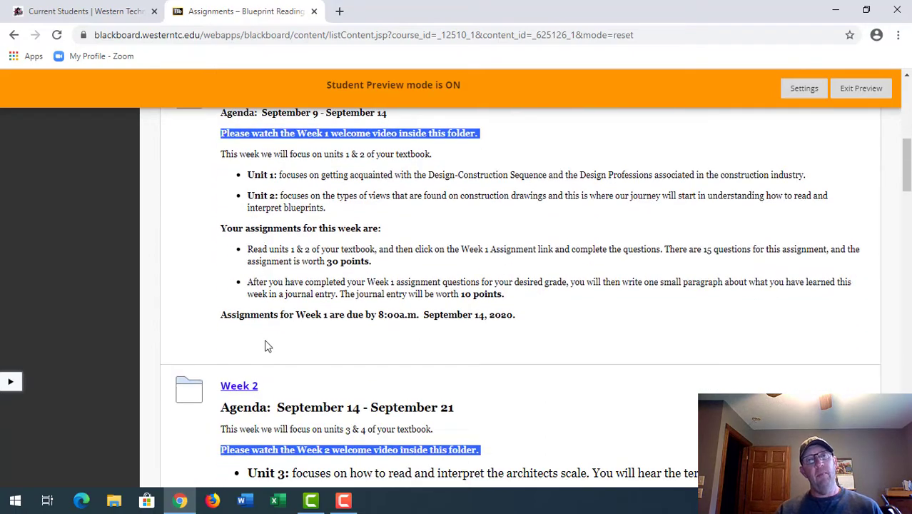
scroll(264, 341, "down", 5)
scroll(265, 354, "down", 12)
scroll(268, 343, "down", 16)
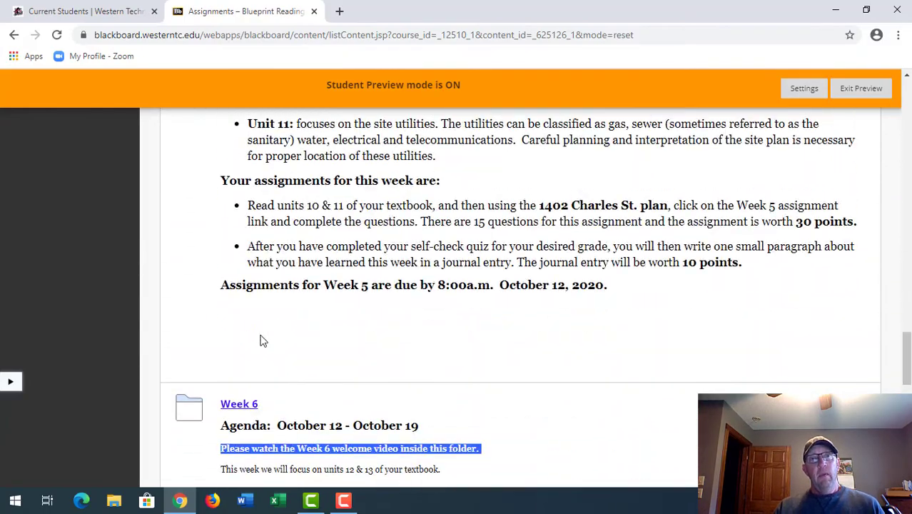
scroll(260, 341, "up", 20)
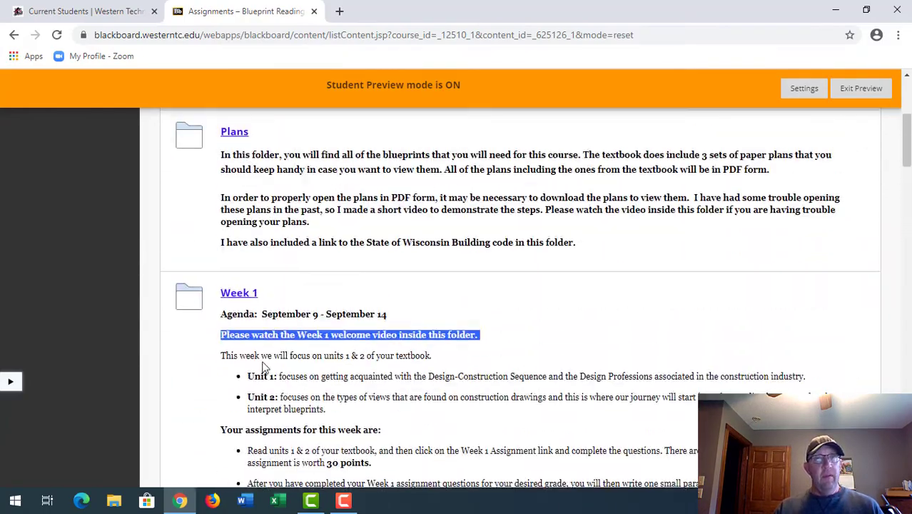
scroll(262, 366, "up", 4)
scroll(261, 366, "down", 5)
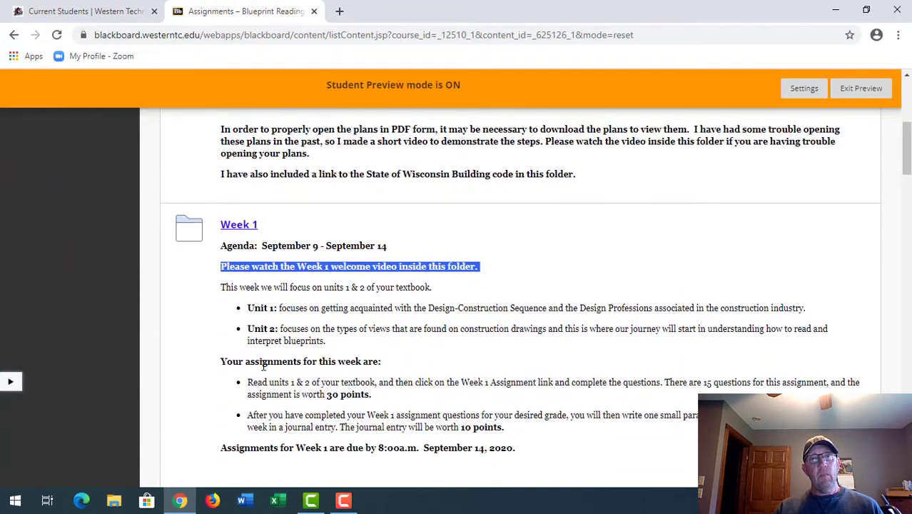
scroll(263, 365, "down", 1)
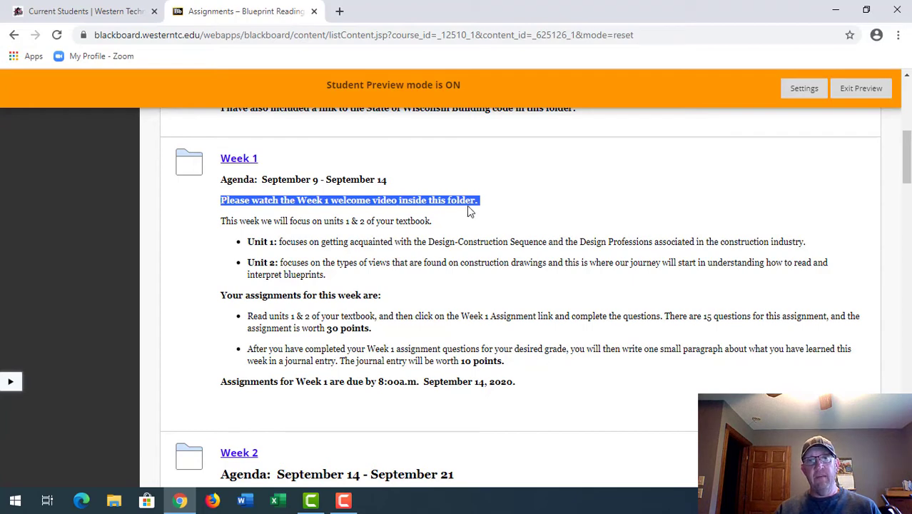
left_click(238, 159)
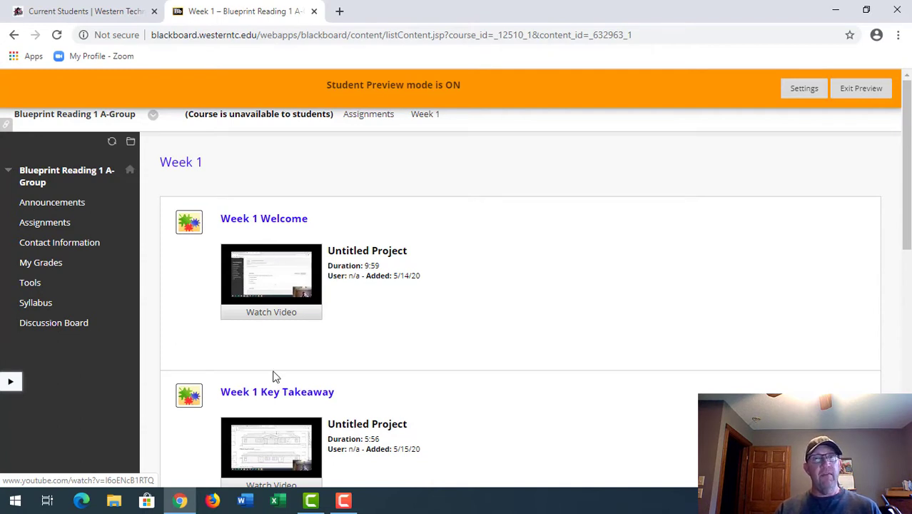
Review the Week 1 videos, assignment and journal entry, then return to the Assignments list.
scroll(273, 373, "down", 2)
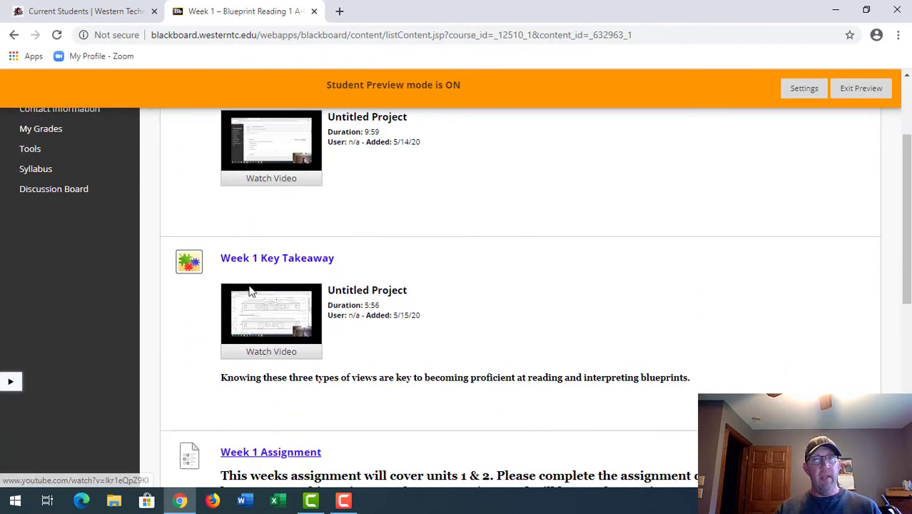
scroll(251, 359, "down", 2)
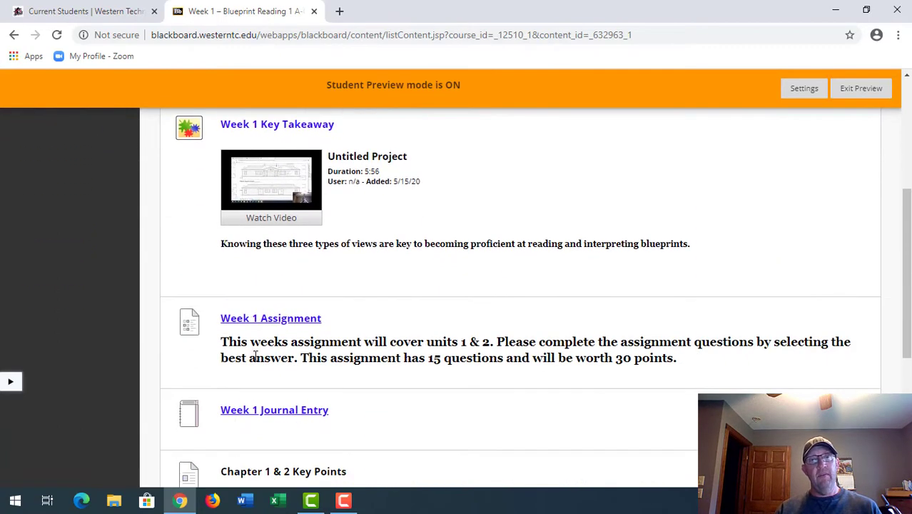
scroll(251, 359, "up", 4)
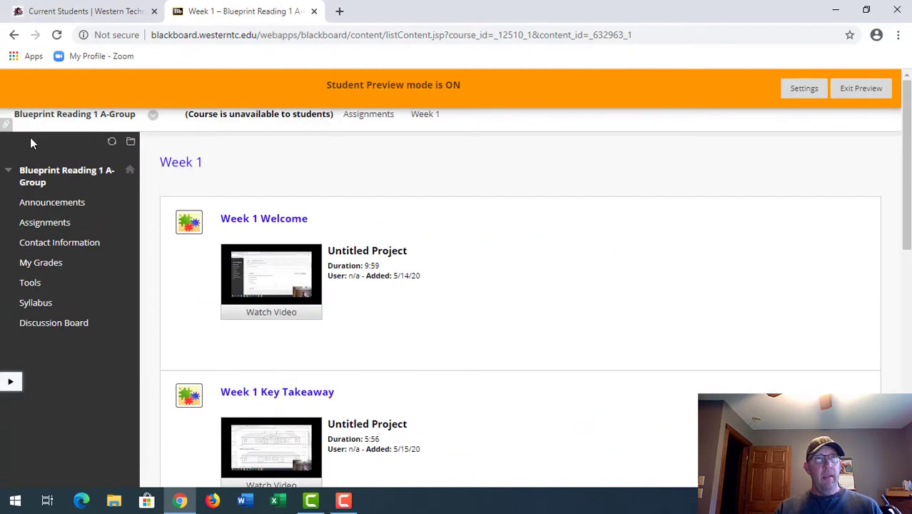
left_click(13, 30)
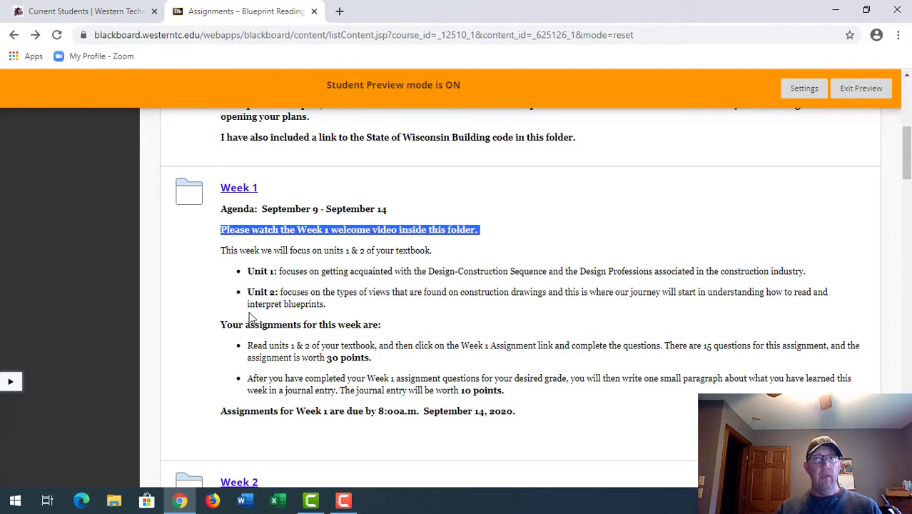
scroll(241, 347, "down", 1)
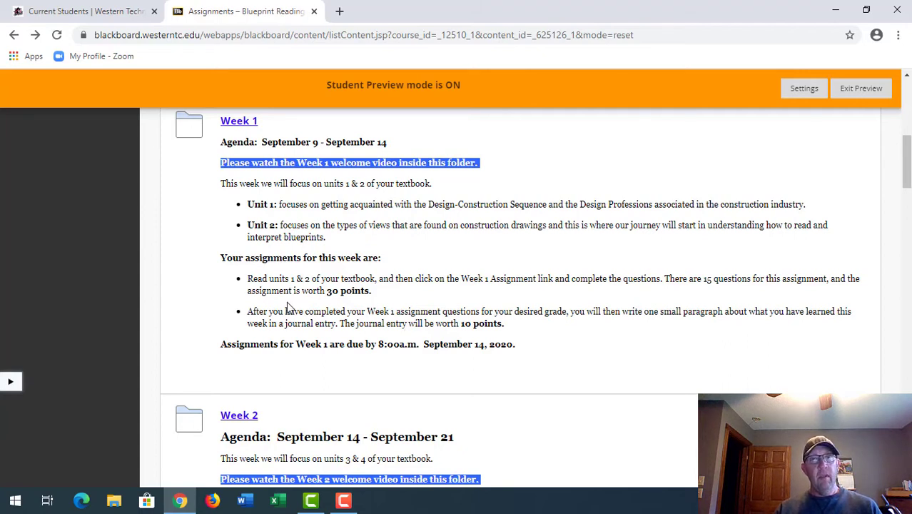
scroll(289, 313, "up", 1)
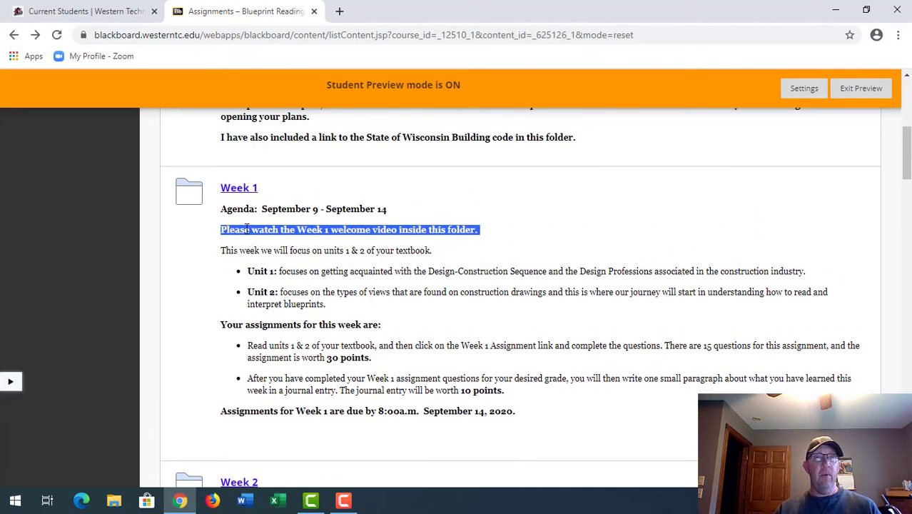
Open the Week 1 folder and bring up the Week 1 Assignment's Begin page.
left_click(238, 189)
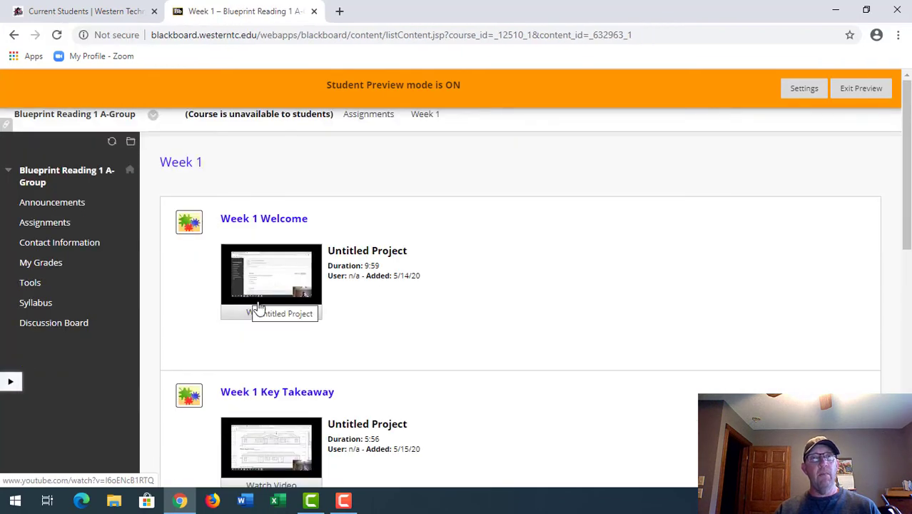
scroll(391, 366, "down", 6)
scroll(385, 364, "up", 1)
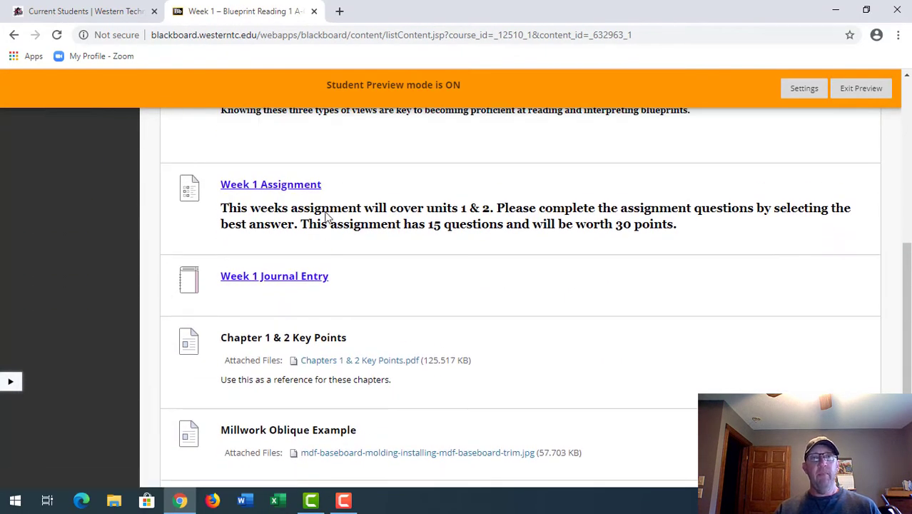
left_click(261, 190)
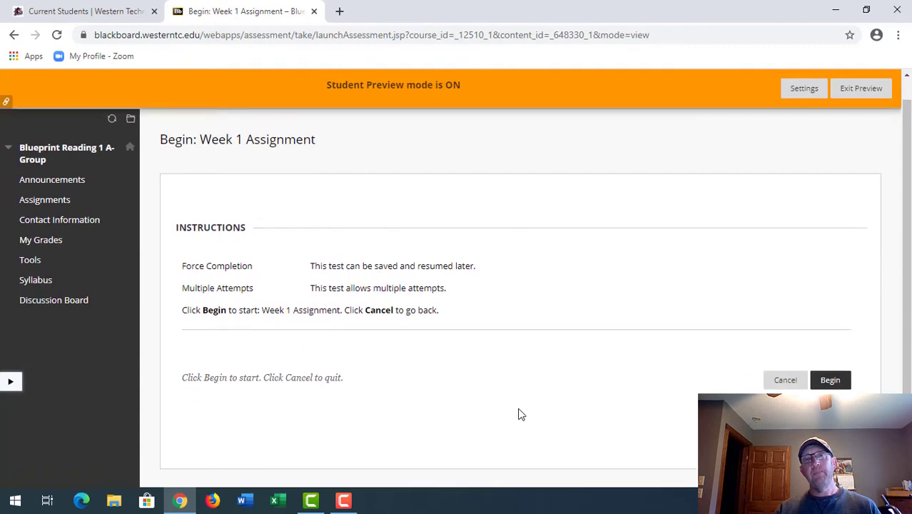
Begin the Week 1 Assignment and scroll down to Question 1's four answer choices.
left_click(830, 369)
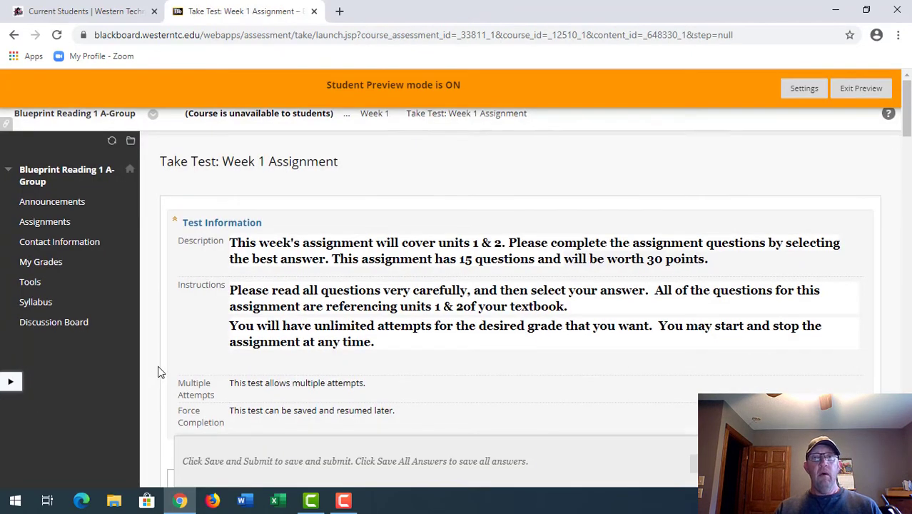
scroll(160, 372, "down", 1)
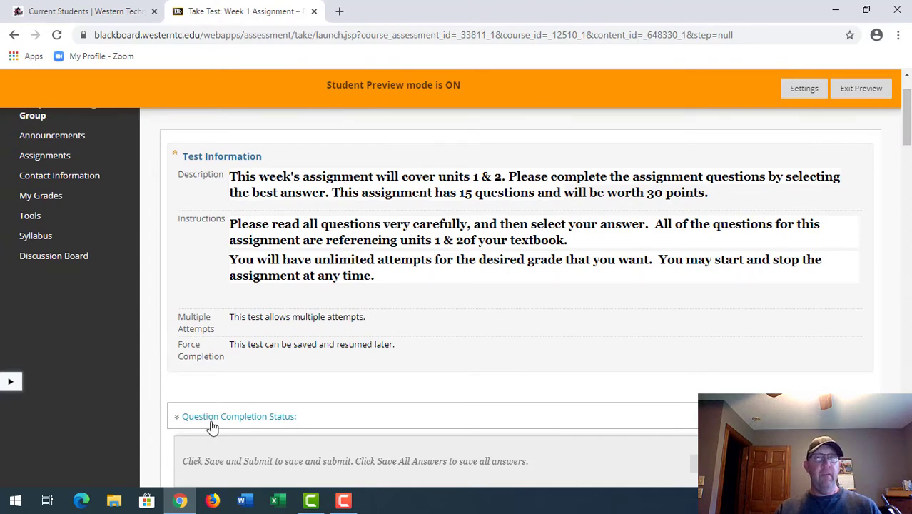
scroll(224, 398, "down", 1)
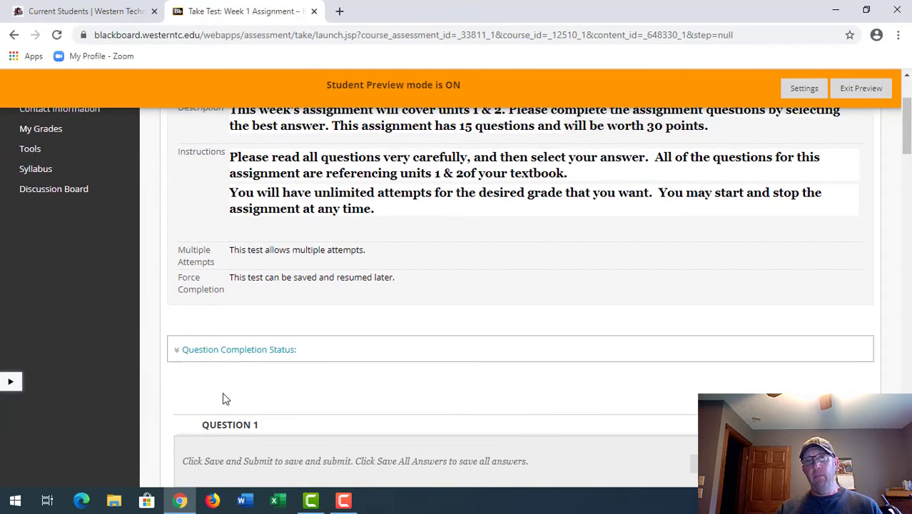
scroll(224, 397, "down", 1)
scroll(228, 388, "down", 1)
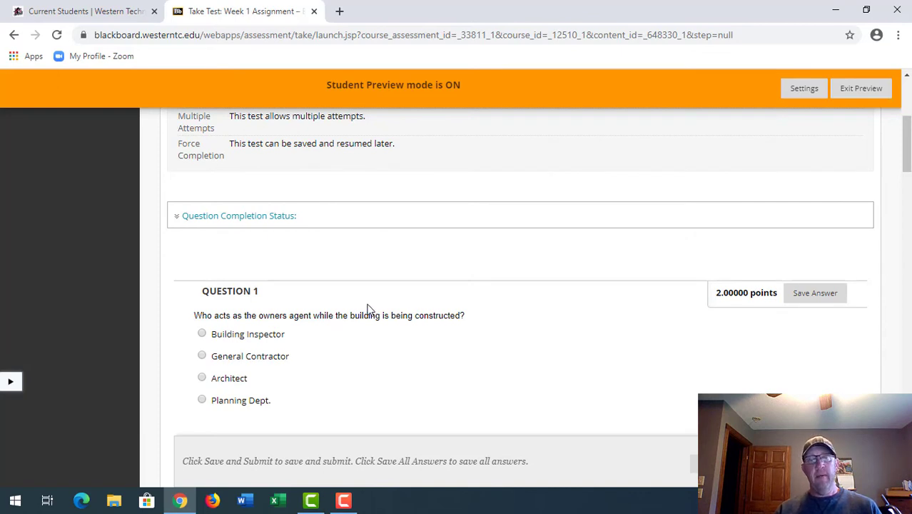
scroll(371, 301, "down", 1)
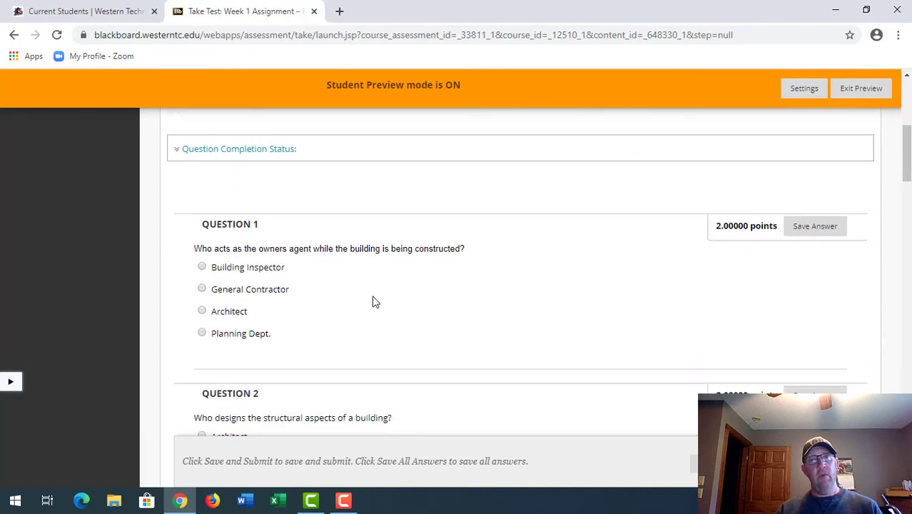
Answer Question 1 with Architect, save it, and scroll through Questions 2–5.
left_click(202, 312)
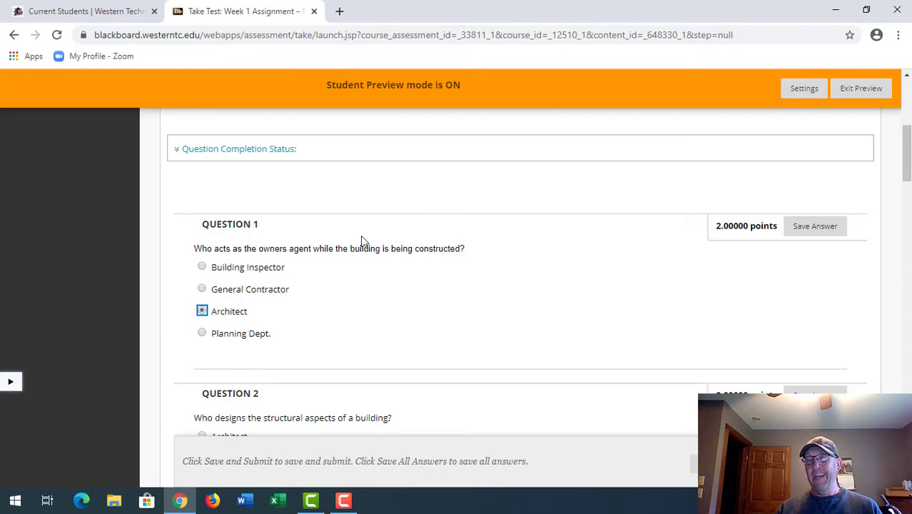
left_click(814, 230)
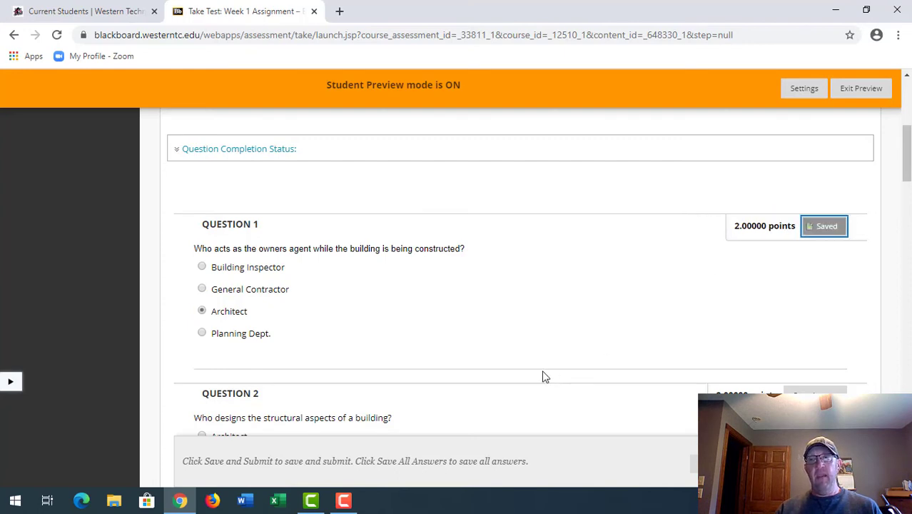
scroll(442, 285, "down", 1)
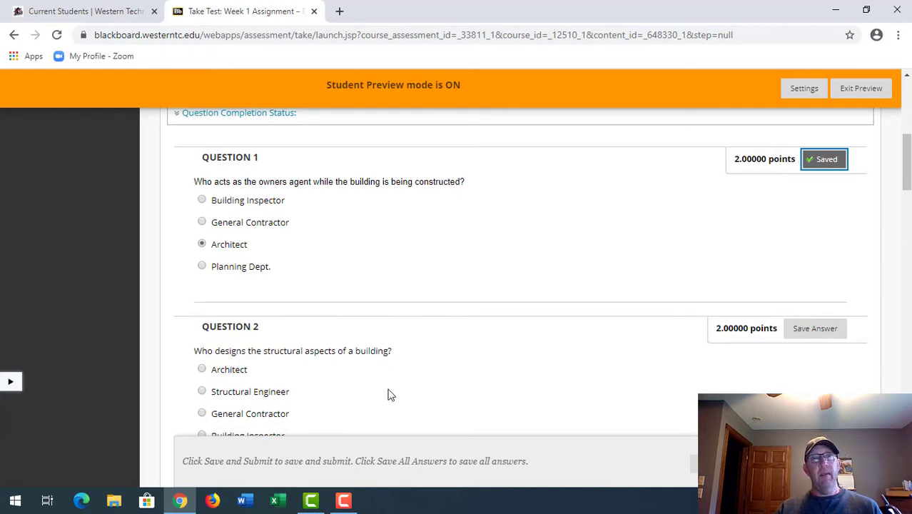
scroll(389, 379, "down", 3)
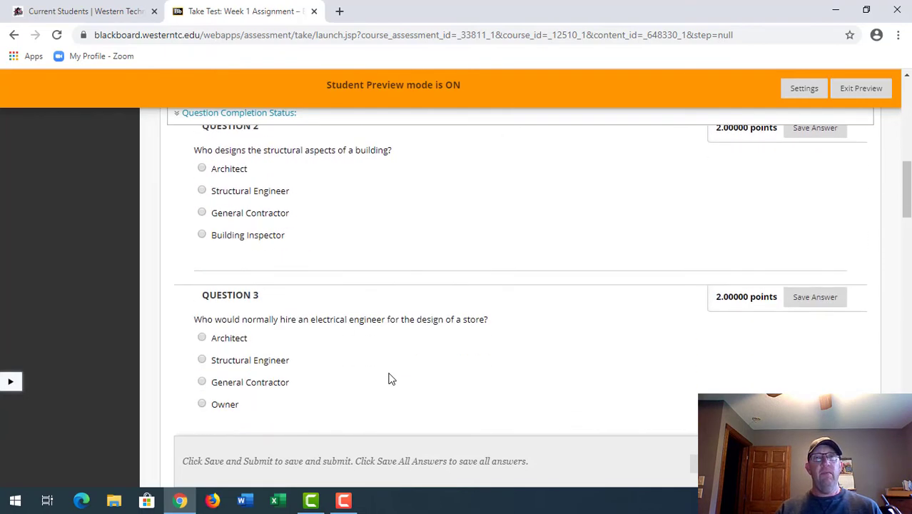
scroll(389, 378, "down", 2)
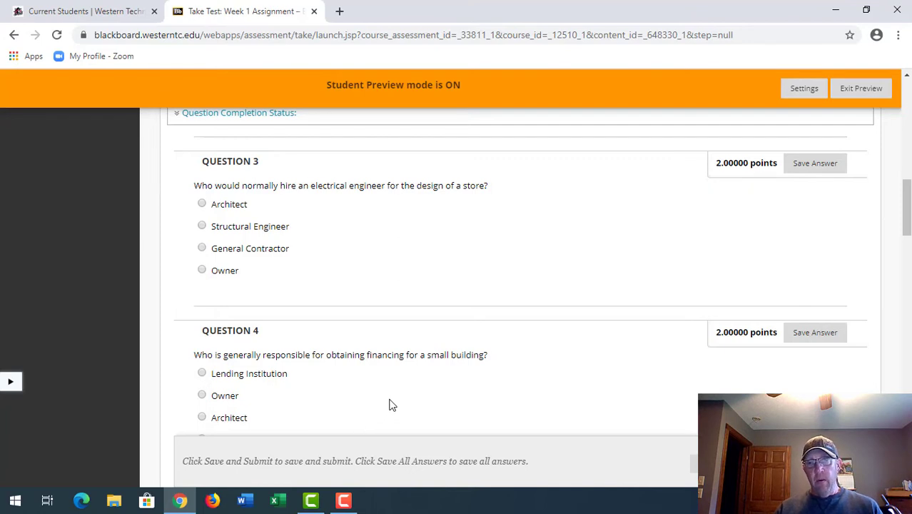
scroll(391, 407, "down", 3)
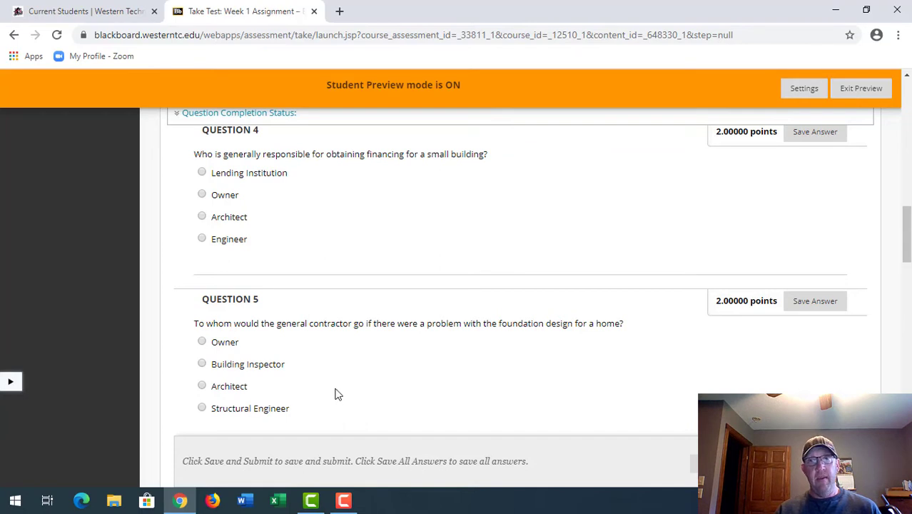
scroll(337, 391, "up", 2)
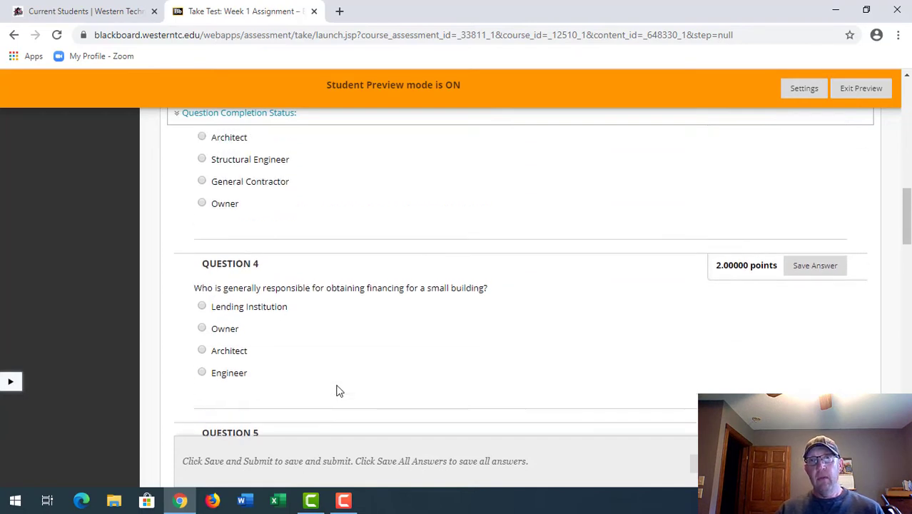
Leave the unfinished Week 1 Assignment and return to the Week 1 content list.
left_click(13, 34)
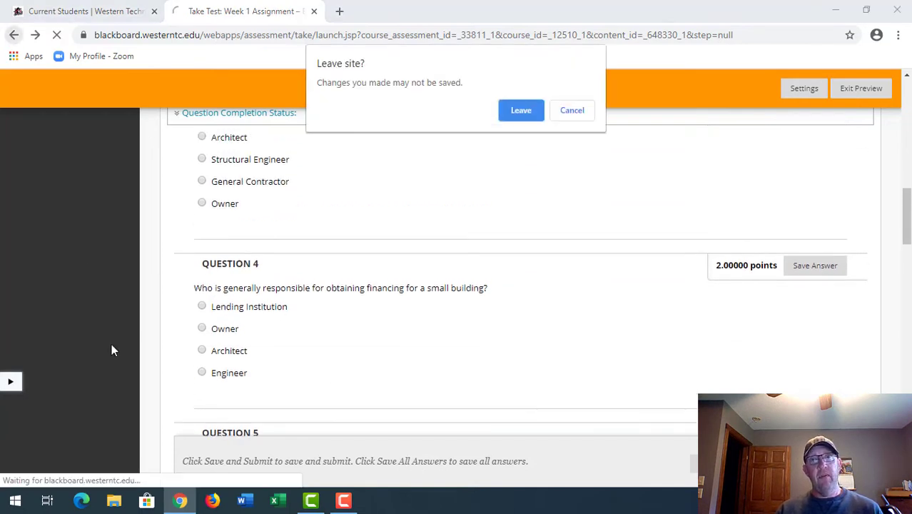
left_click(521, 110)
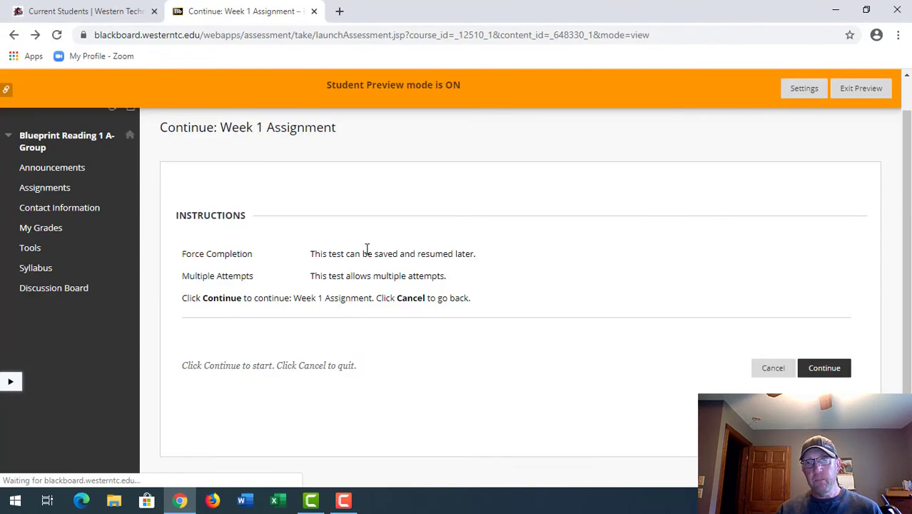
left_click(771, 369)
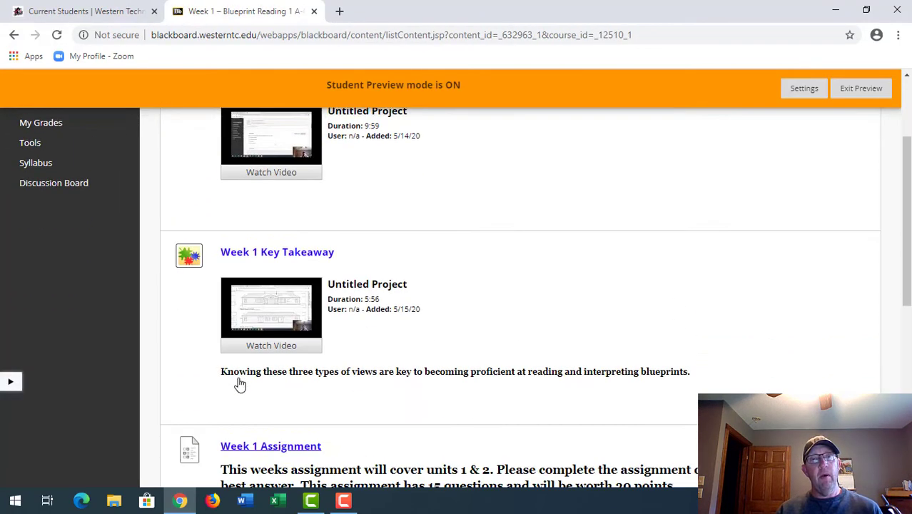
Open the Week 1 Journal Entry and read its 10-point journal instructions.
scroll(239, 383, "down", 2)
left_click(241, 344)
scroll(285, 367, "down", 3)
scroll(284, 367, "up", 2)
scroll(284, 370, "up", 1)
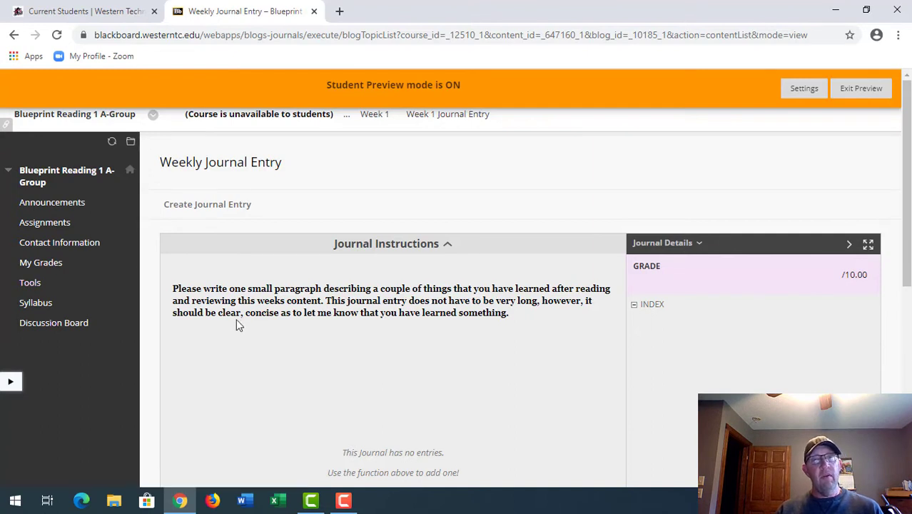
Create a journal entry titled 'Week 1 Journal' and put the cursor in the Entry Message editor.
left_click(219, 206)
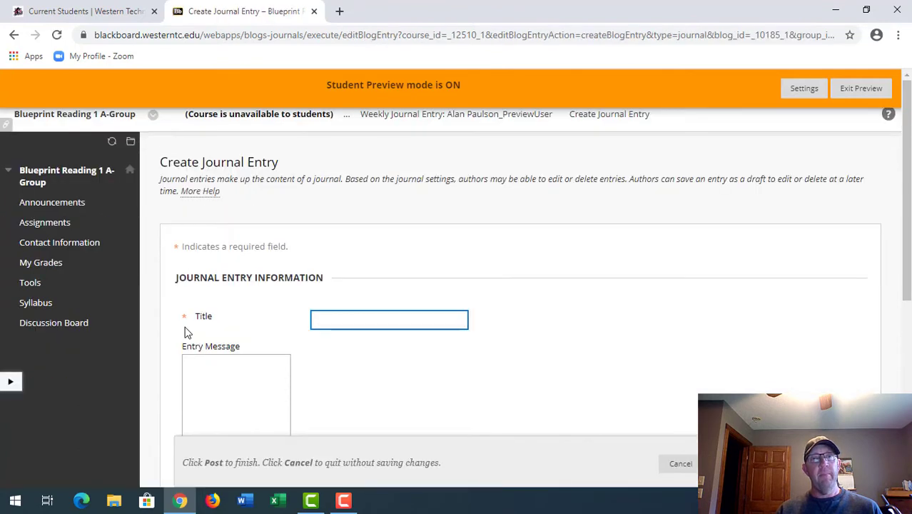
scroll(187, 333, "down", 1)
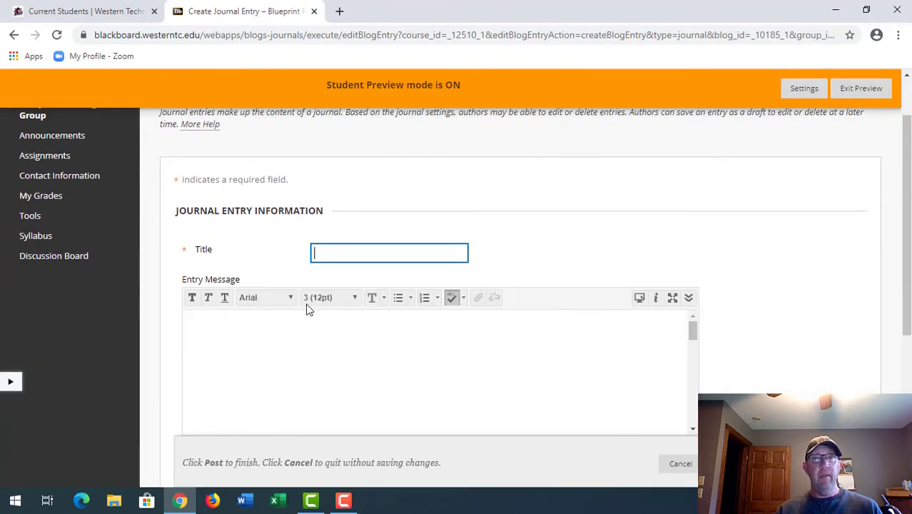
left_click(338, 257)
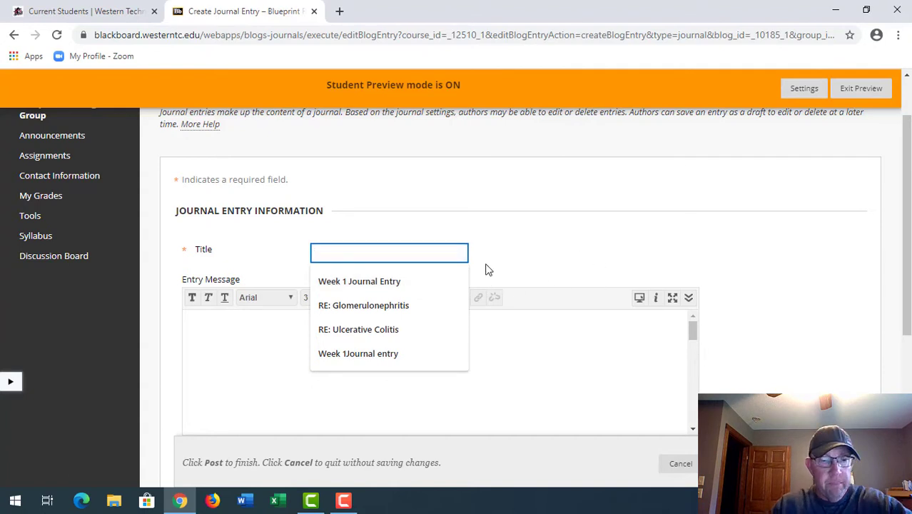
type("We")
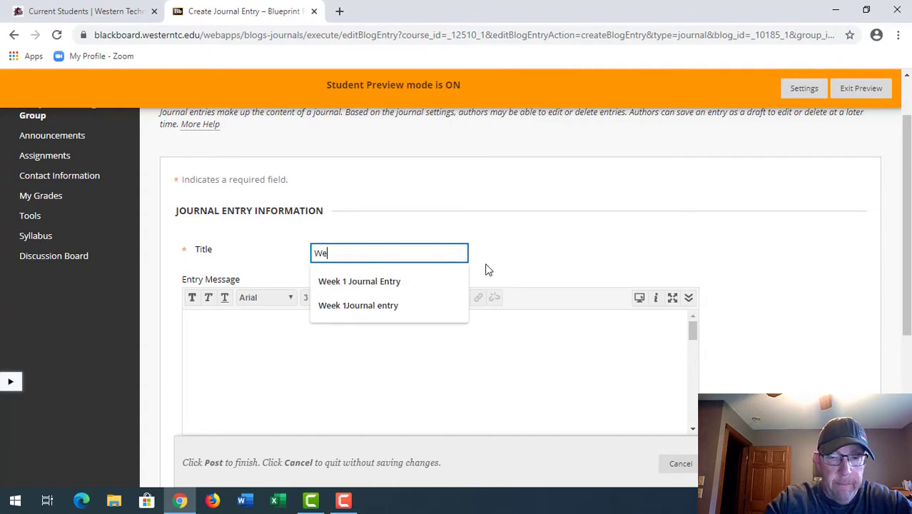
type("ek 1 Journal")
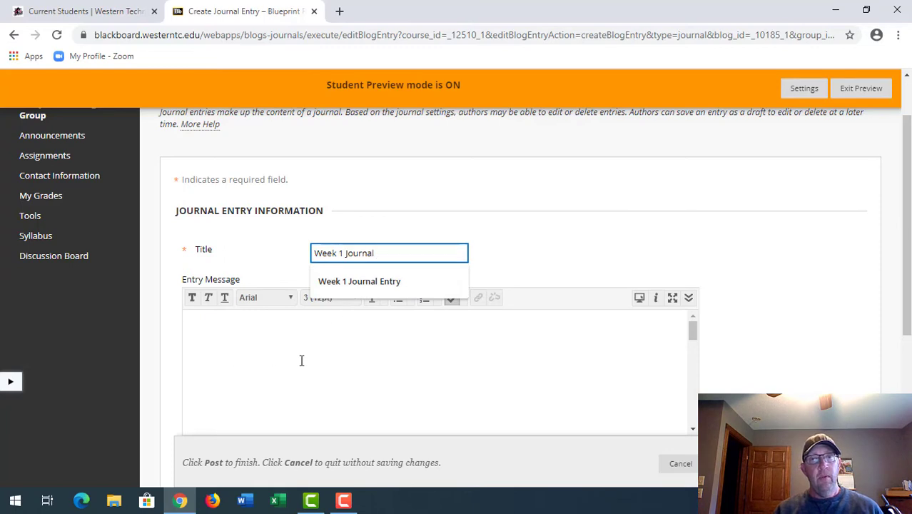
left_click(513, 270)
left_click(214, 350)
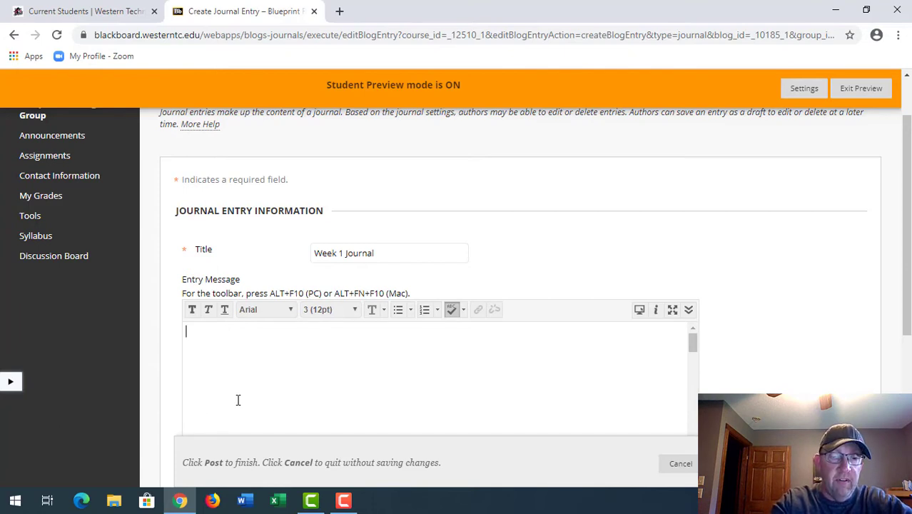
Start the Week 1 Journal entry message with the words 'This week'.
type("This week")
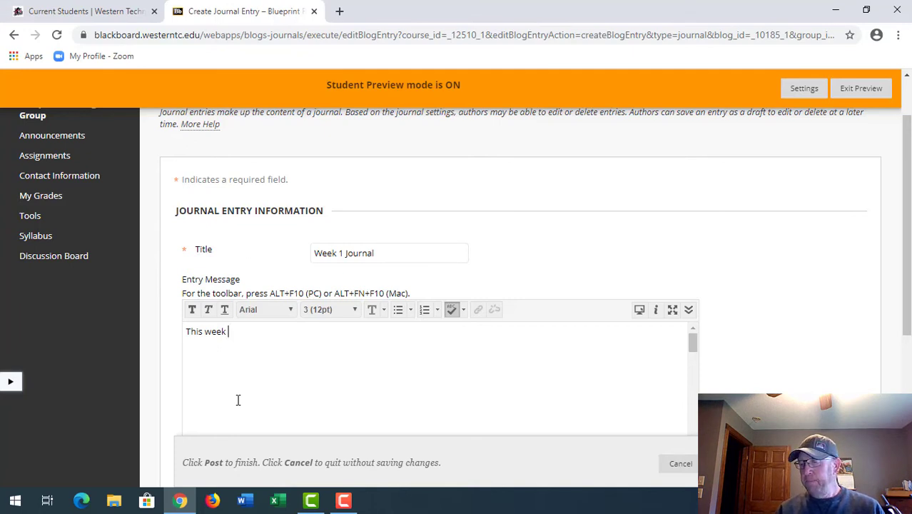
scroll(323, 421, "down", 3)
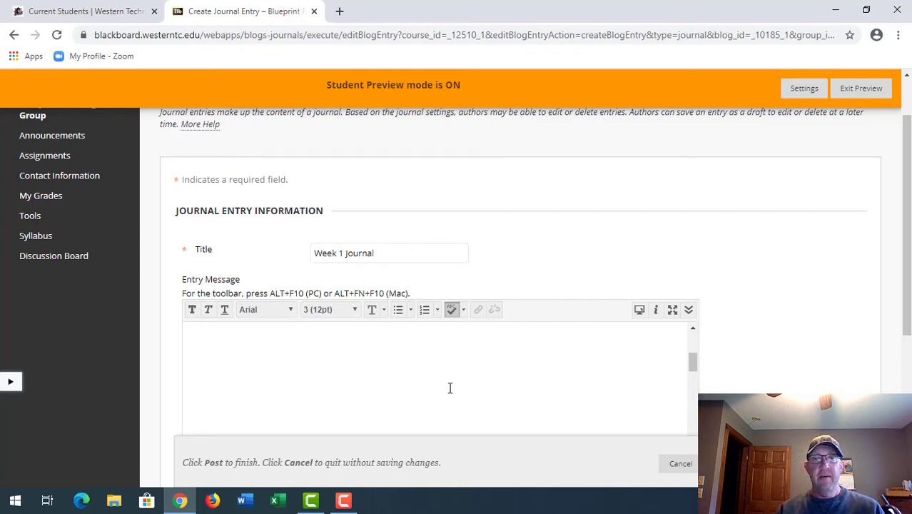
scroll(434, 371, "down", 3)
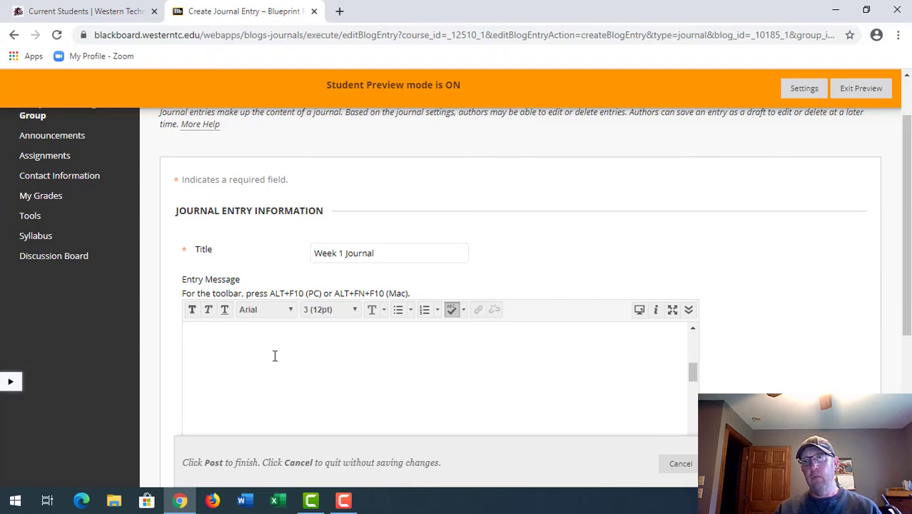
Discard the unposted Week 1 Journal entry and go back to the Week 1 content page.
left_click(13, 35)
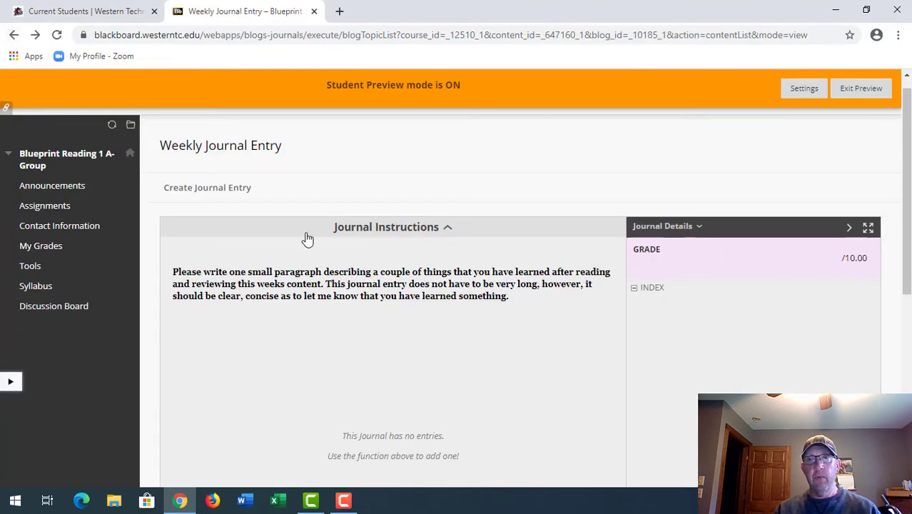
left_click(14, 35)
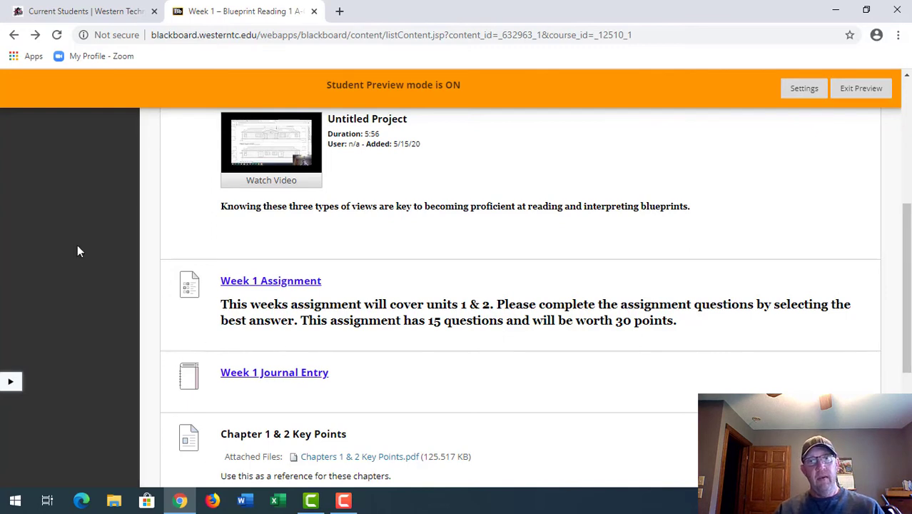
Cancel starting the Week 1 Assignment and return to the Week 1 videos list.
left_click(13, 34)
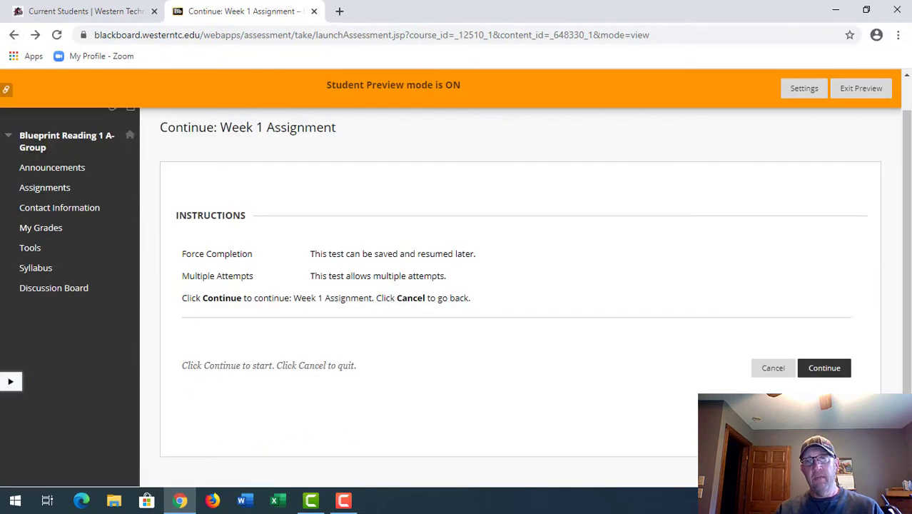
left_click(775, 370)
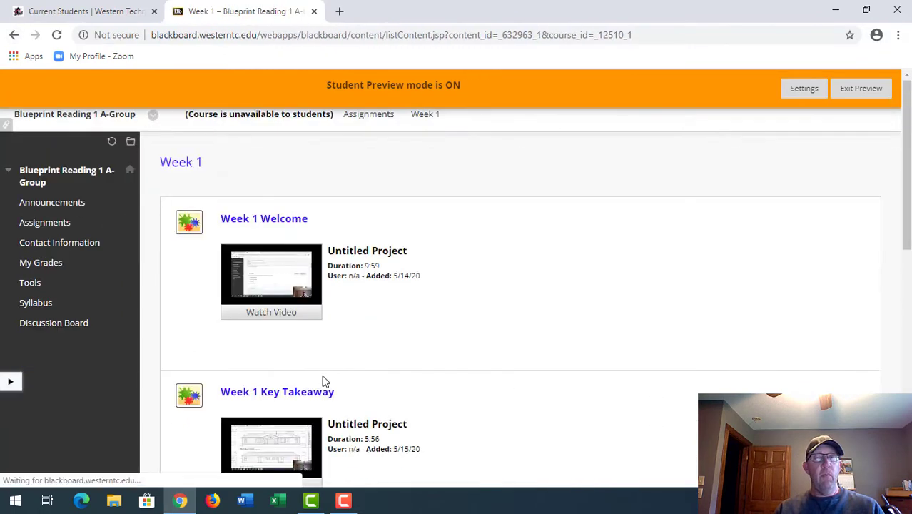
scroll(330, 382, "down", 2)
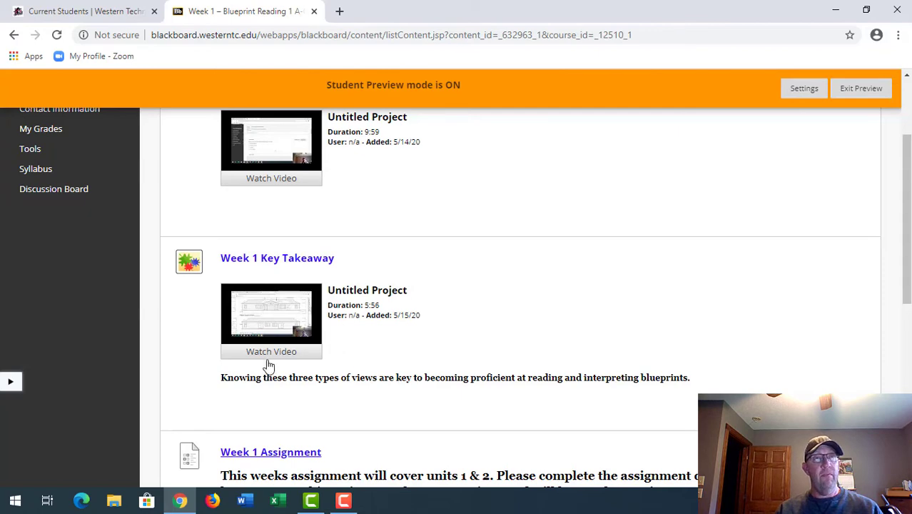
scroll(115, 333, "up", 3)
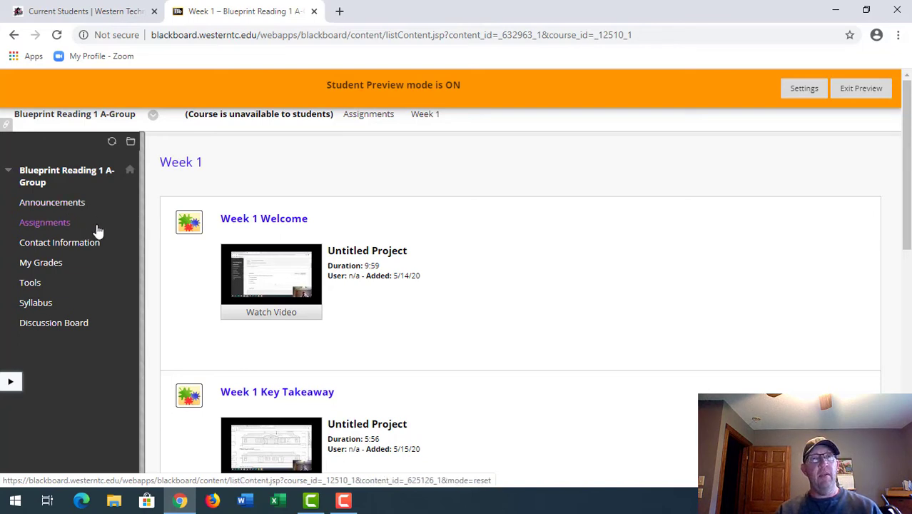
Open the course Assignments area from the course menu.
left_click(48, 228)
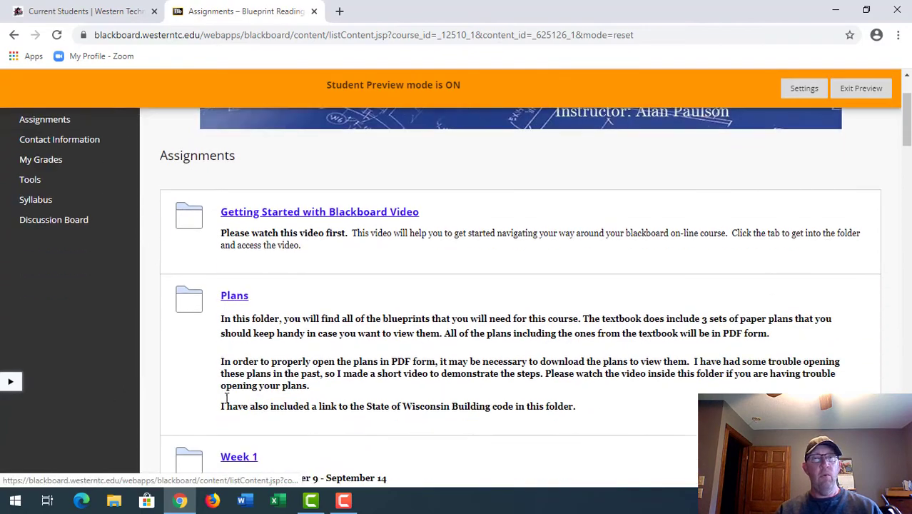
scroll(227, 399, "down", 6)
scroll(234, 382, "up", 6)
scroll(238, 363, "up", 1)
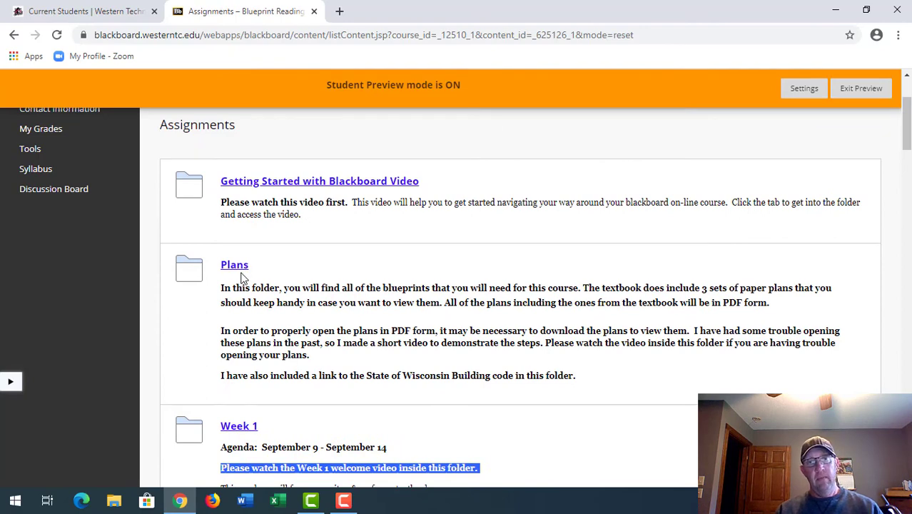
scroll(171, 363, "up", 2)
View Contact Information and browse the instructor and campus service contacts.
left_click(36, 244)
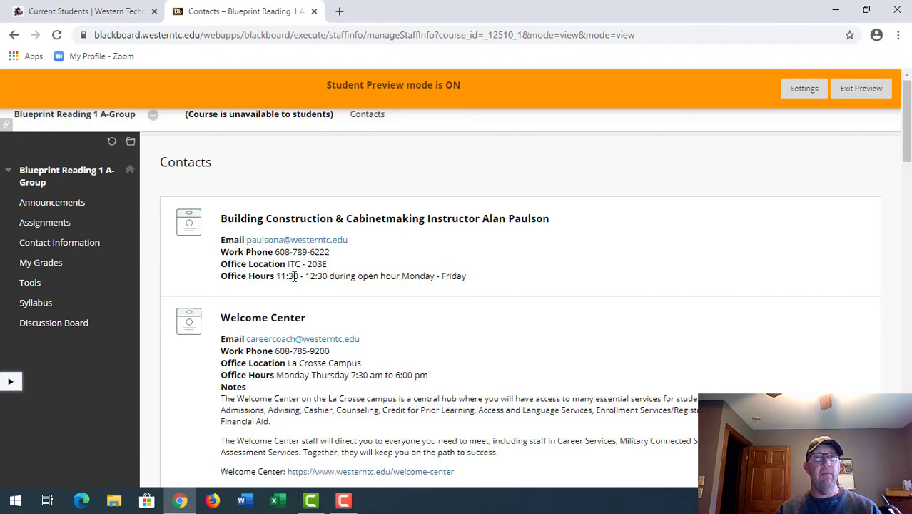
scroll(286, 243, "down", 4)
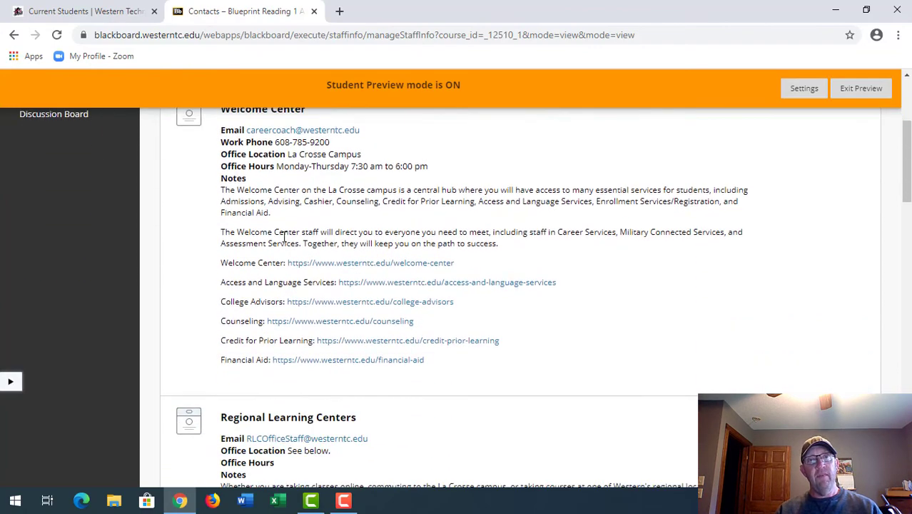
scroll(292, 314, "down", 5)
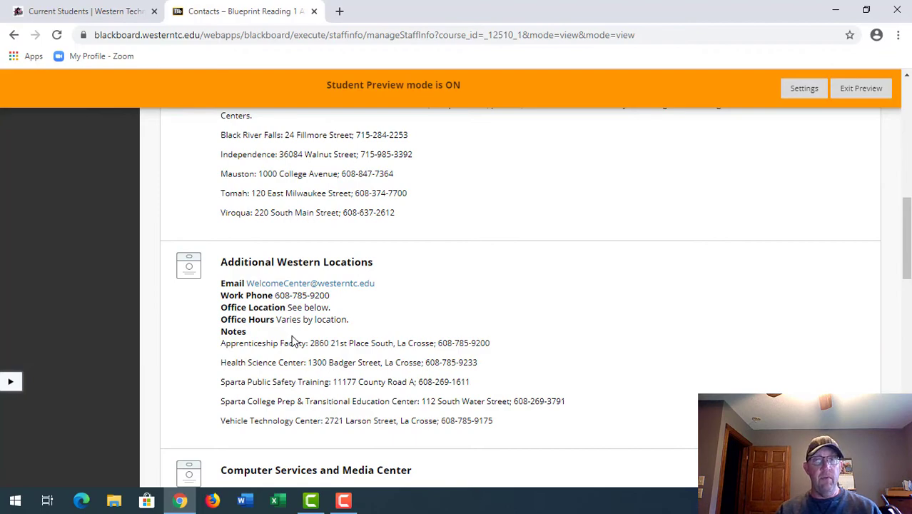
scroll(293, 342, "down", 3)
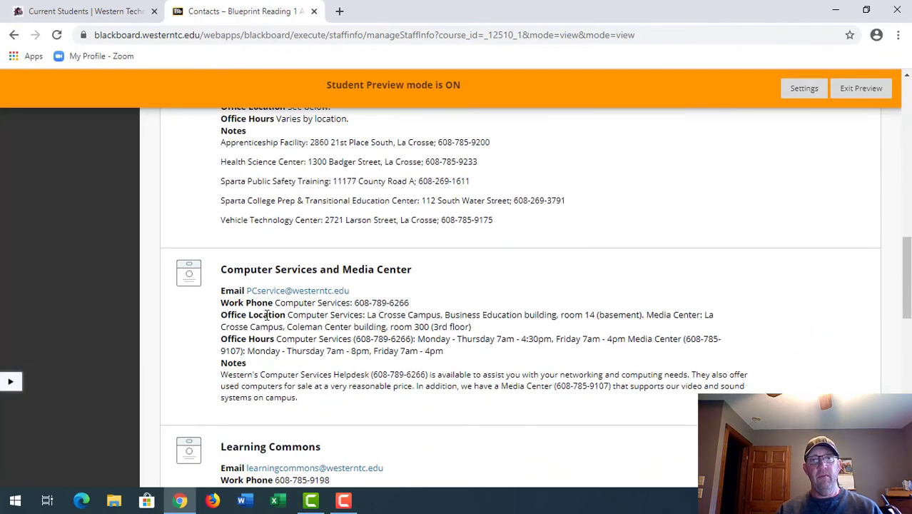
scroll(266, 315, "down", 3)
scroll(264, 300, "down", 3)
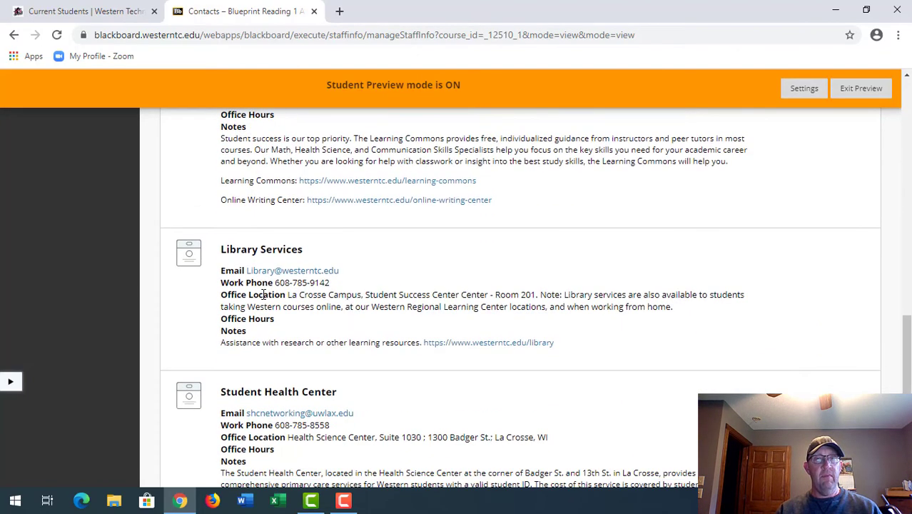
scroll(264, 296, "down", 3)
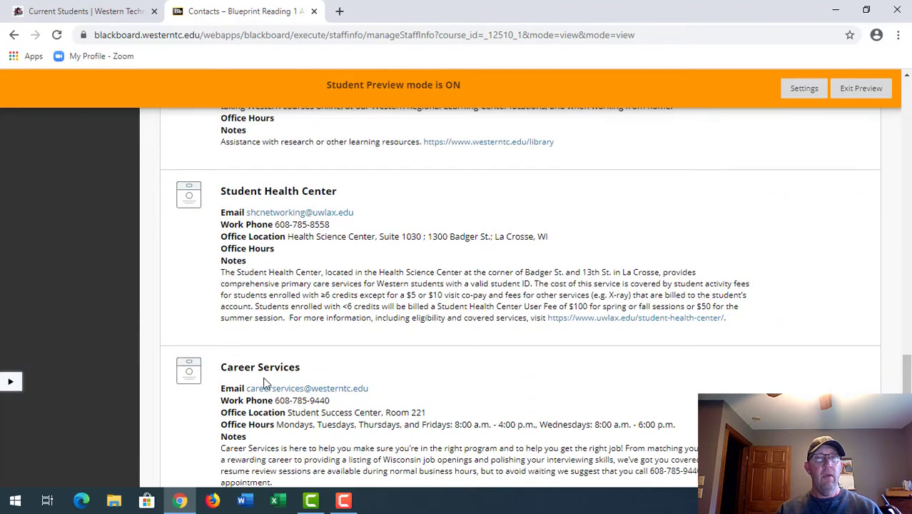
scroll(267, 342, "up", 10)
scroll(268, 299, "up", 3)
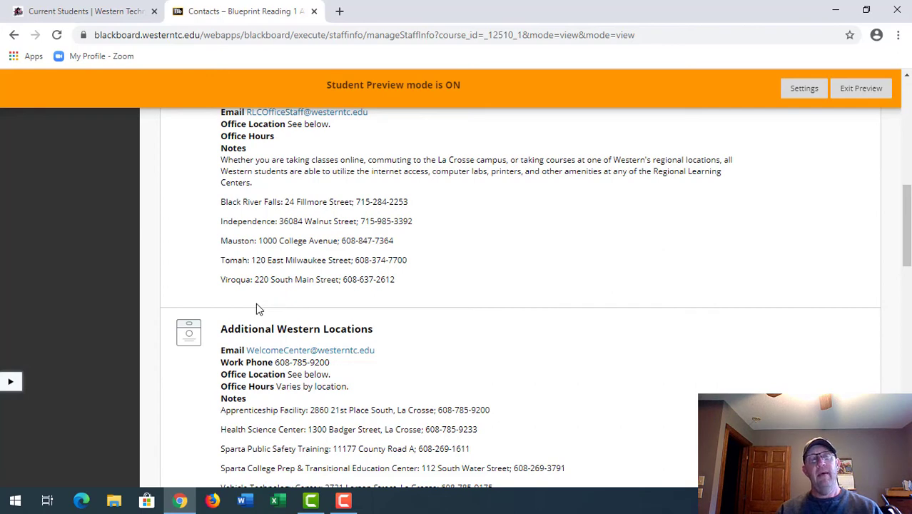
scroll(252, 347, "up", 8)
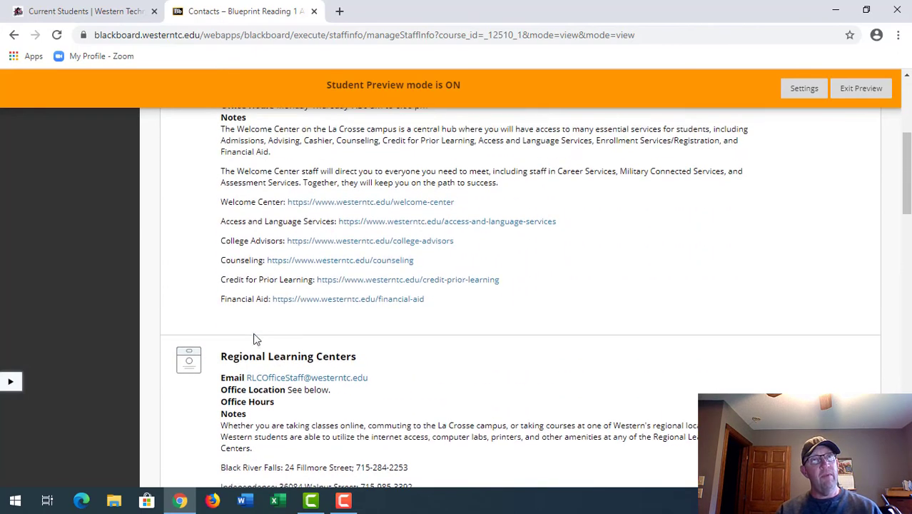
Open My Grades to review Weekly Journal Entry (10) and Week 2 Assignment (30).
left_click(40, 262)
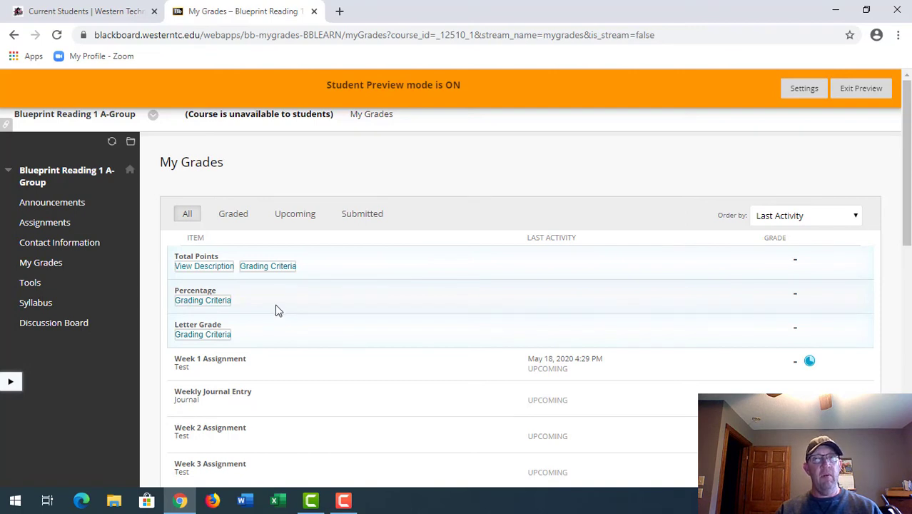
scroll(278, 311, "down", 4)
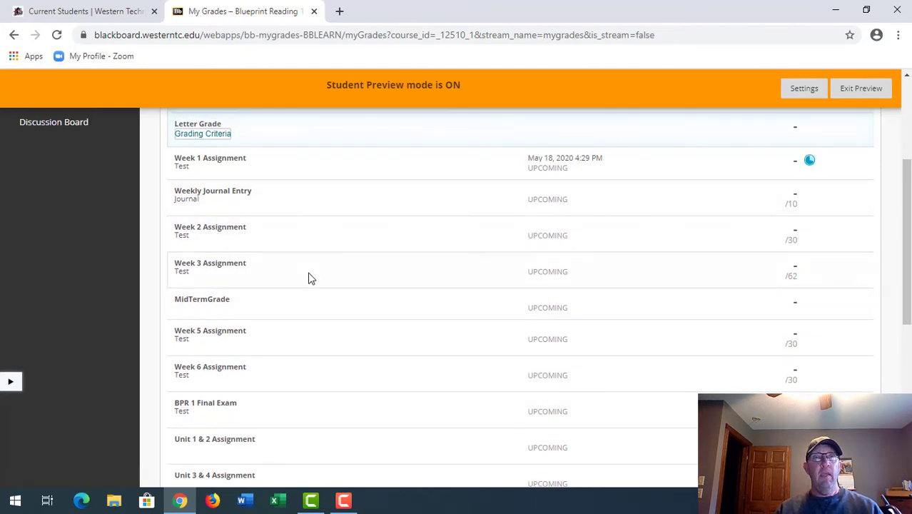
scroll(309, 293, "up", 2)
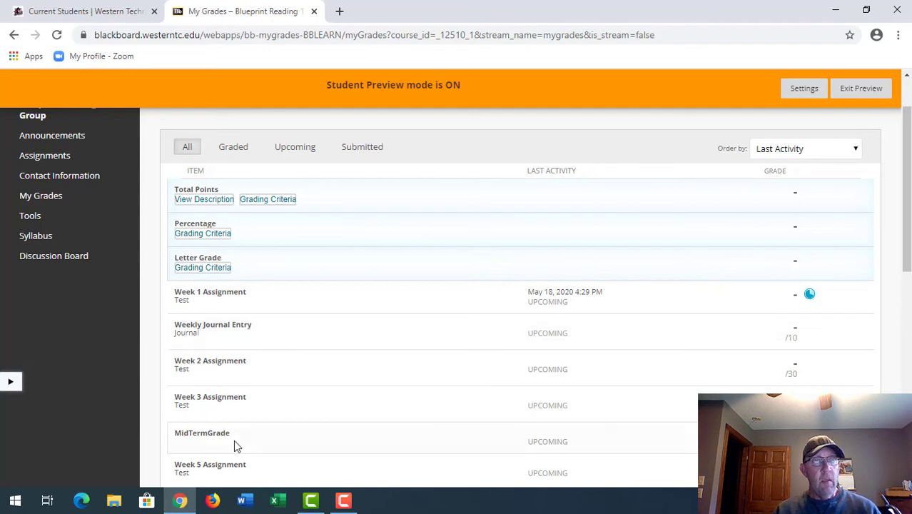
Browse the course Tools list, then open the Syllabus page with the Blueprint_Reading_1 .docx.
left_click(26, 220)
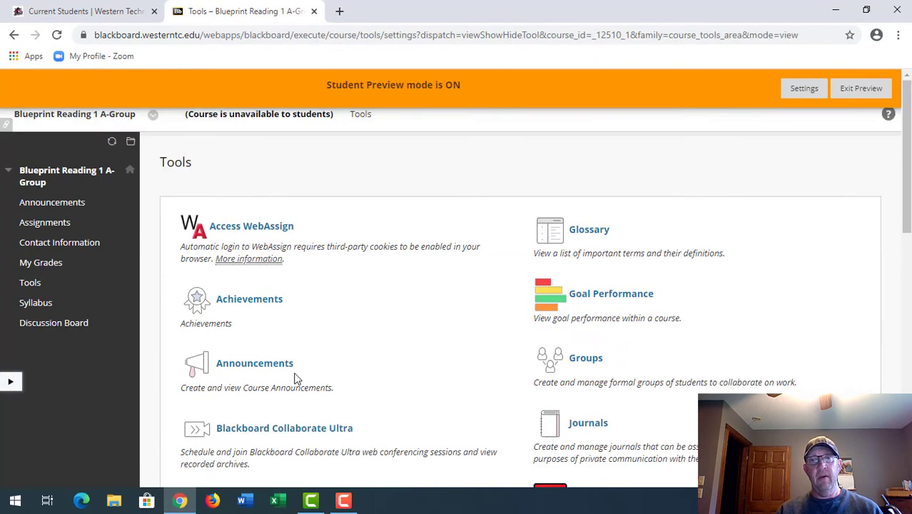
scroll(295, 378, "down", 3)
scroll(296, 385, "down", 7)
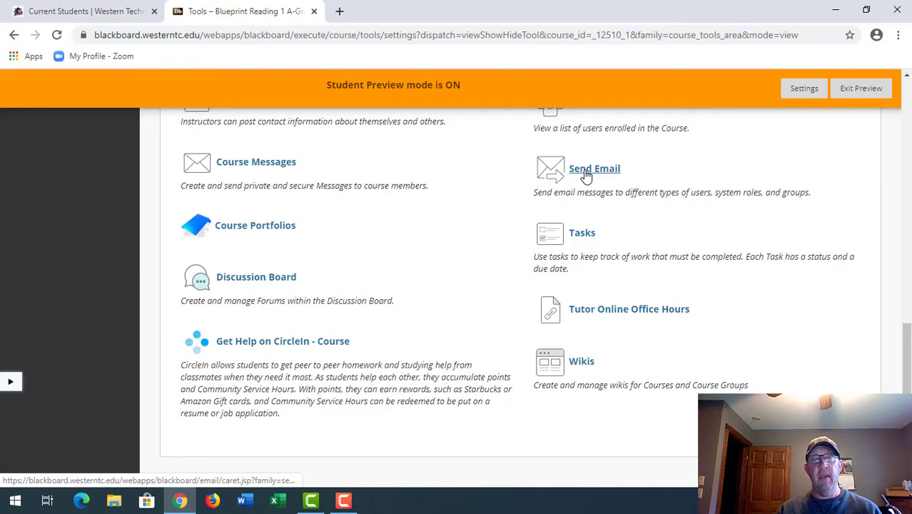
scroll(246, 328, "up", 5)
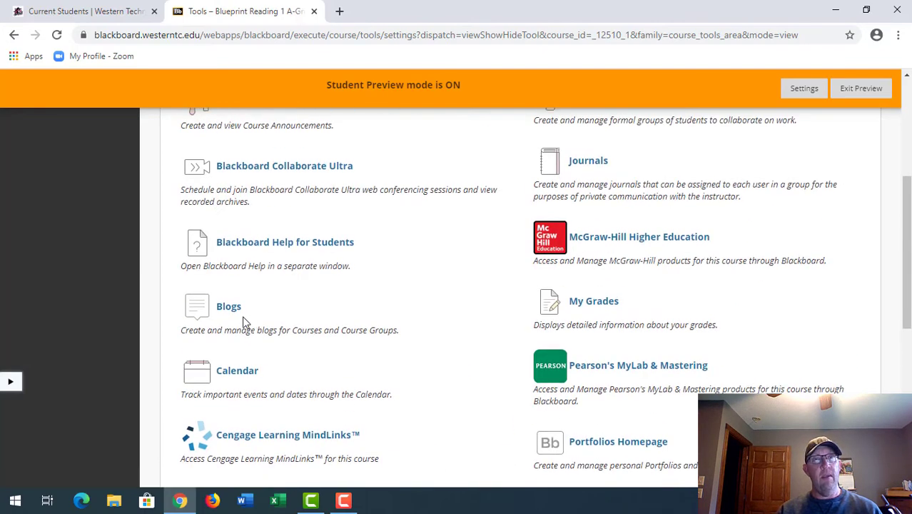
scroll(244, 332, "up", 4)
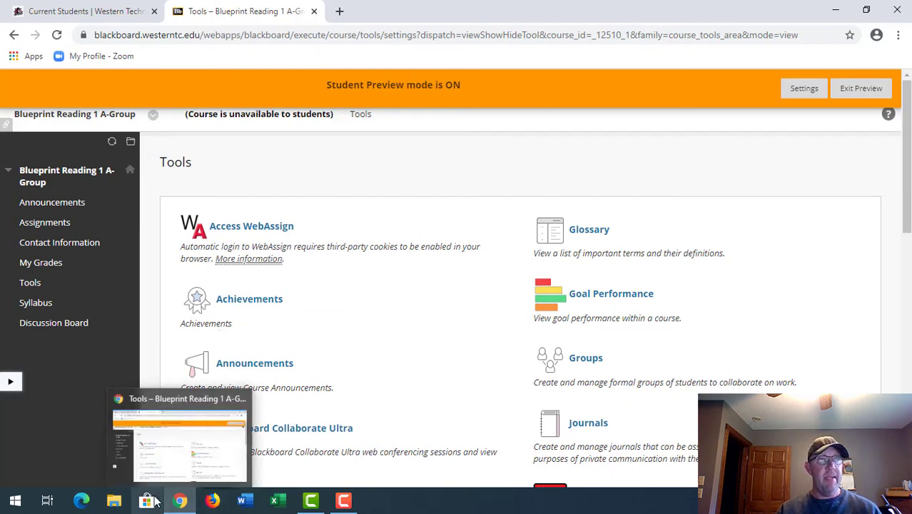
left_click(37, 309)
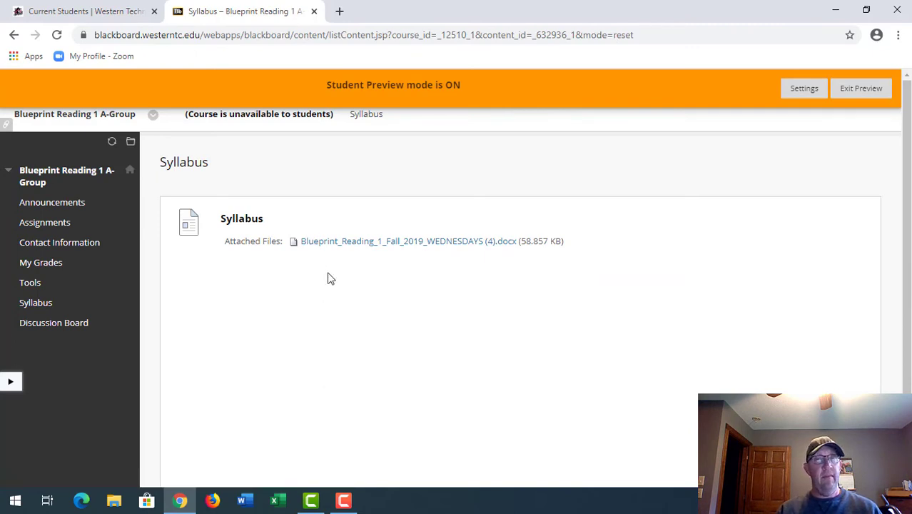
Open the Discussion Board with its Questions and Answers forum (0 posts).
left_click(65, 325)
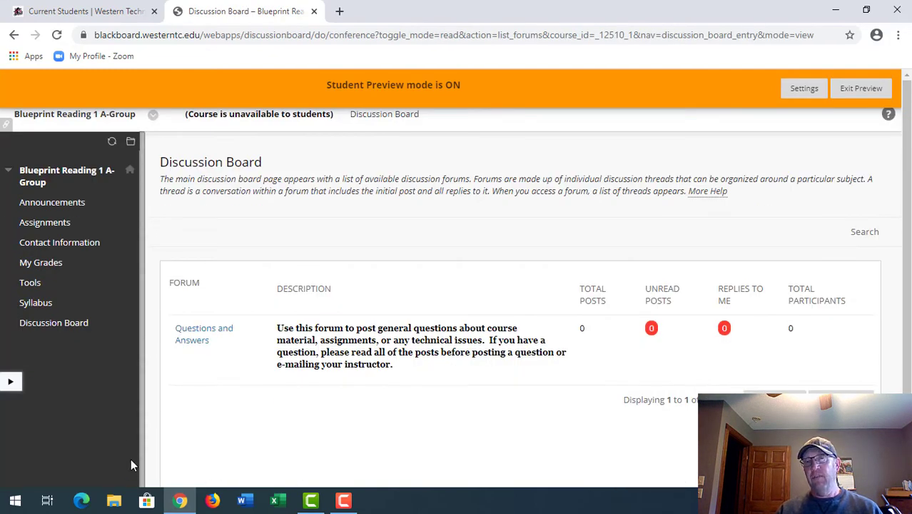
scroll(203, 327, "down", 1)
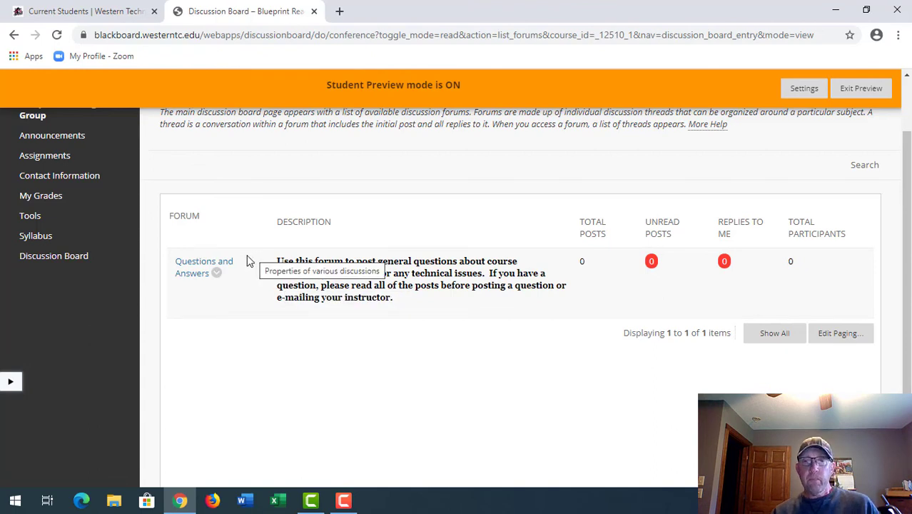
scroll(300, 286, "up", 1)
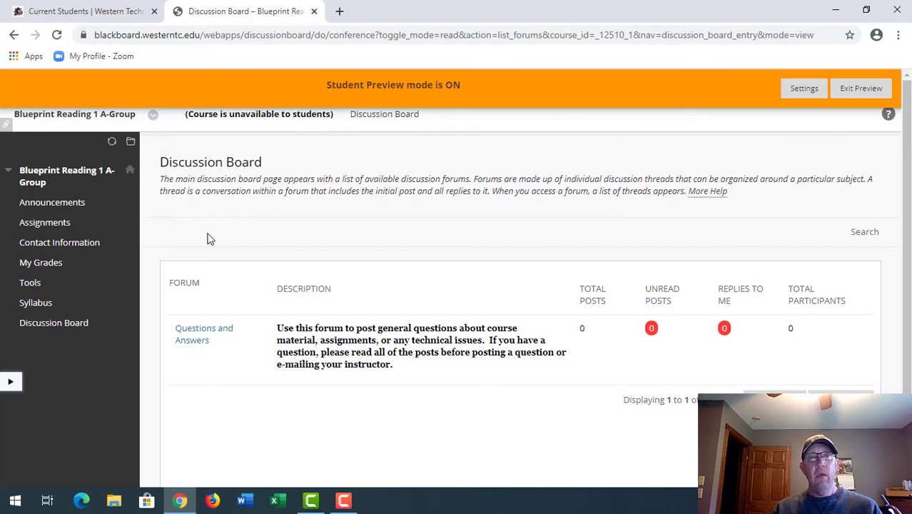
Go back to the course Assignments area via the left course menu.
left_click(45, 222)
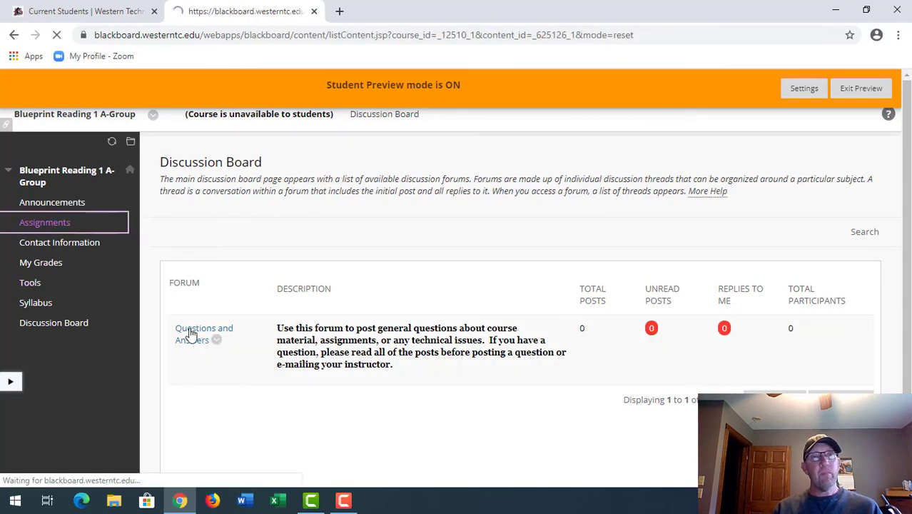